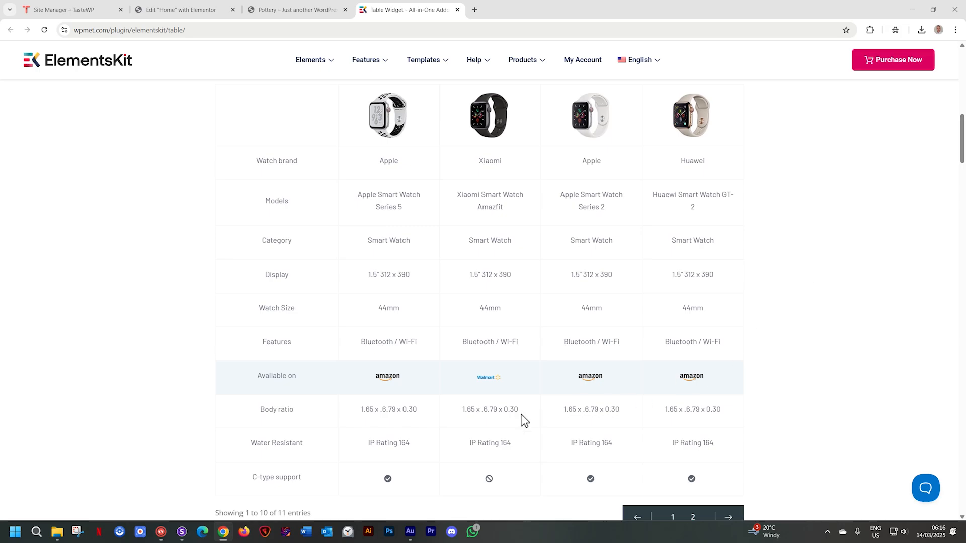
Switch to the responsive preview app and check the hidden Interior / Exterior details of Pot 001 and Pot 002 on the Galaxy S8.
{"action": "left_click", "coordinate": [180, 539]}
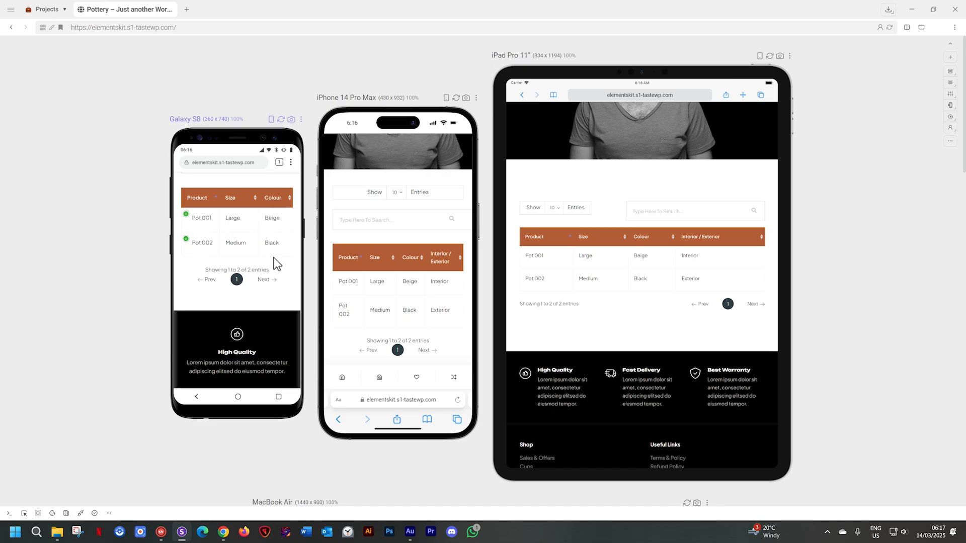
{"action": "left_click", "coordinate": [185, 215]}
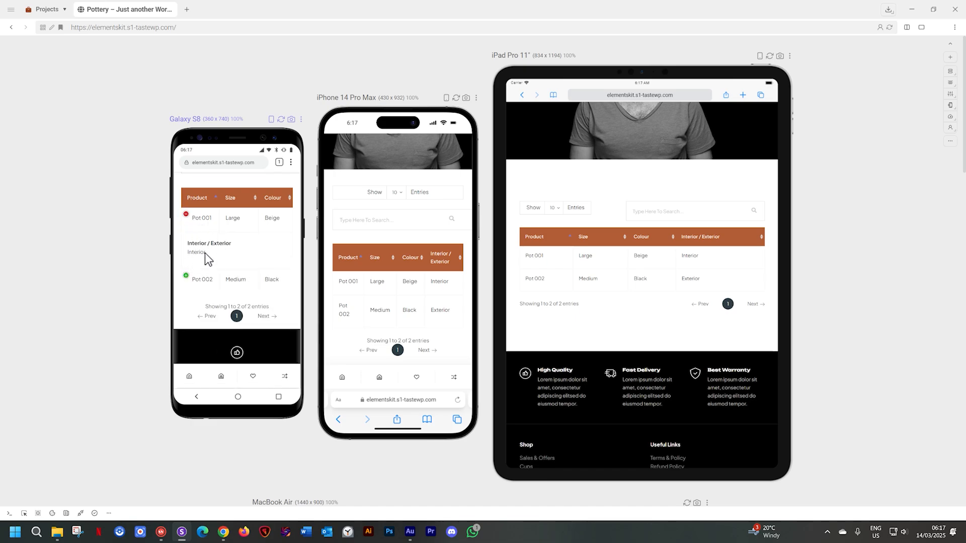
{"action": "left_click", "coordinate": [187, 214]}
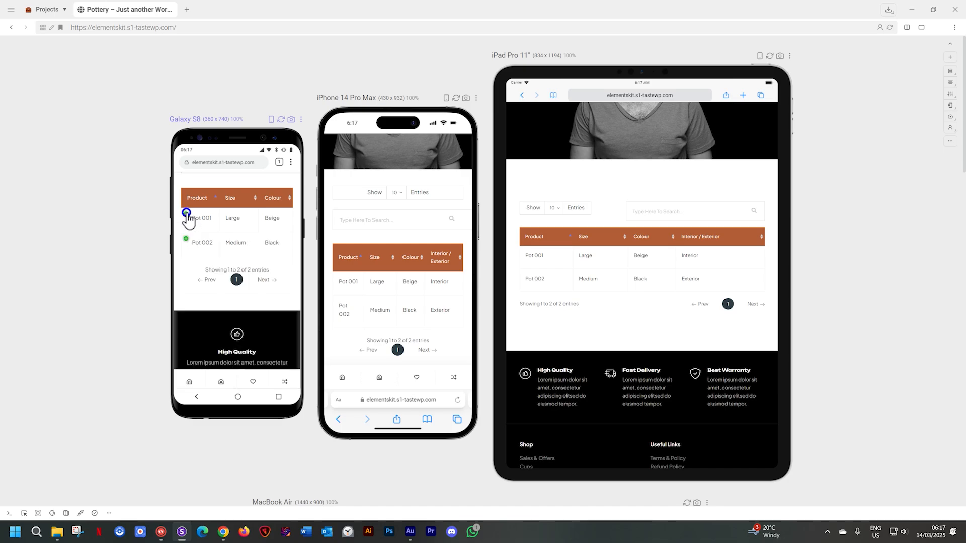
{"action": "left_click", "coordinate": [187, 239]}
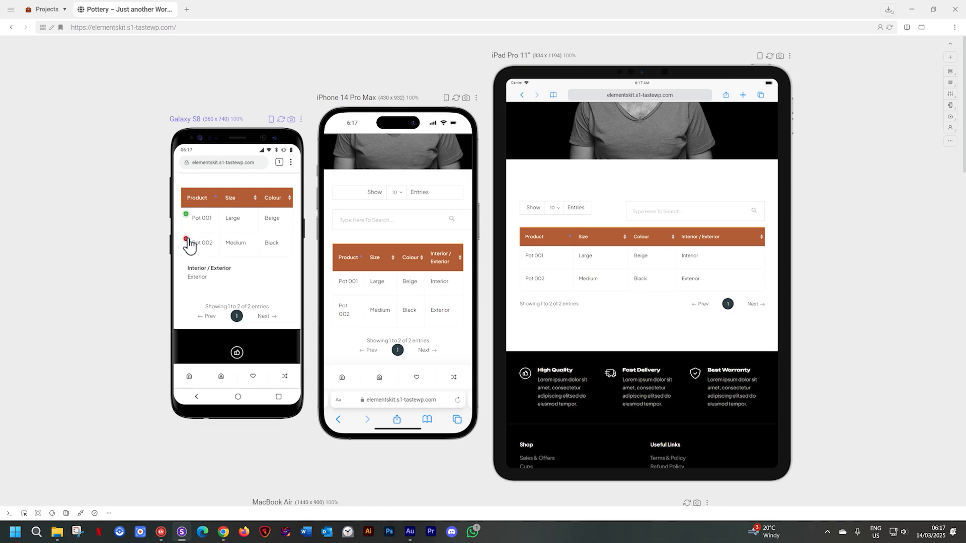
{"action": "left_click", "coordinate": [187, 239]}
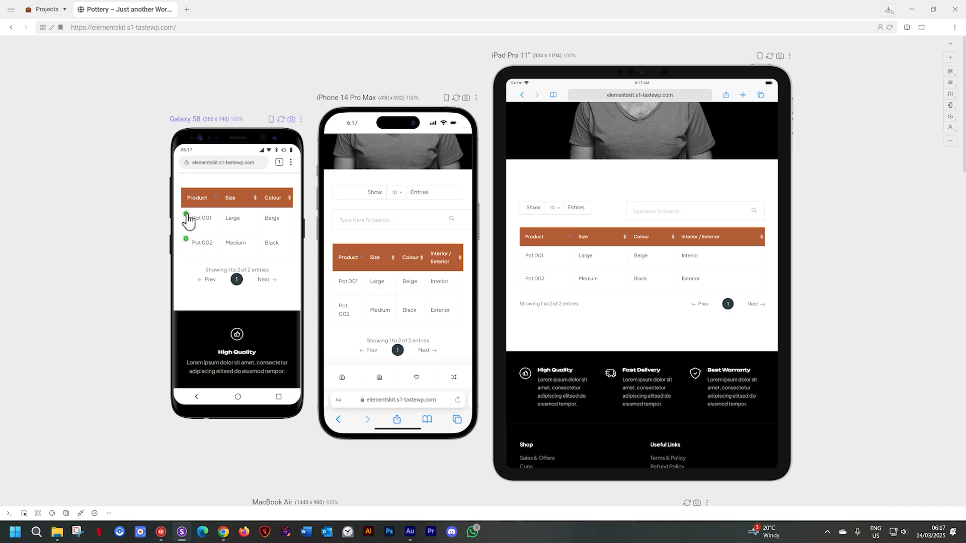
{"action": "left_click", "coordinate": [187, 215]}
{"action": "left_click", "coordinate": [187, 216]}
{"action": "left_click", "coordinate": [186, 240]}
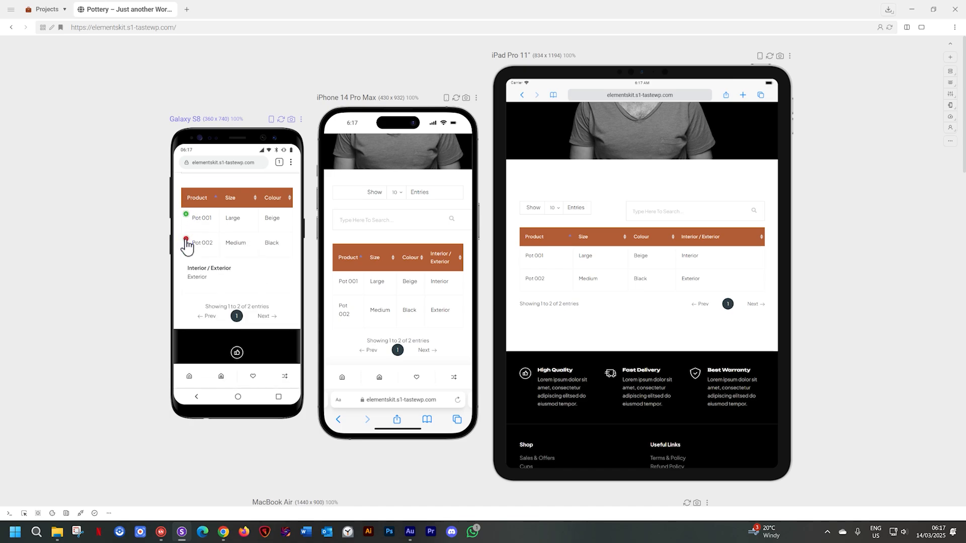
{"action": "left_click", "coordinate": [186, 240]}
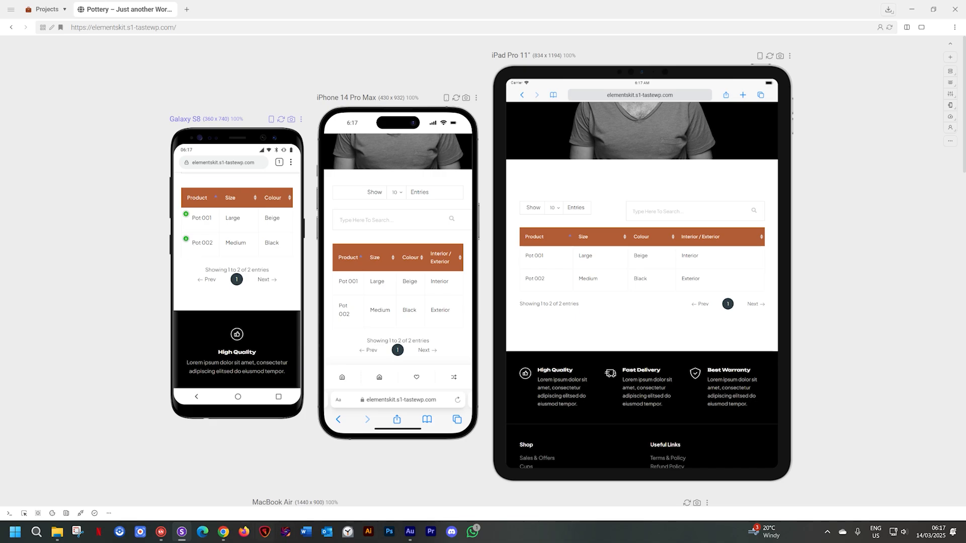
Switch back to Chrome and go to the empty widget area below the pottery table in the Home page's Elementor editor.
{"action": "left_click", "coordinate": [224, 533]}
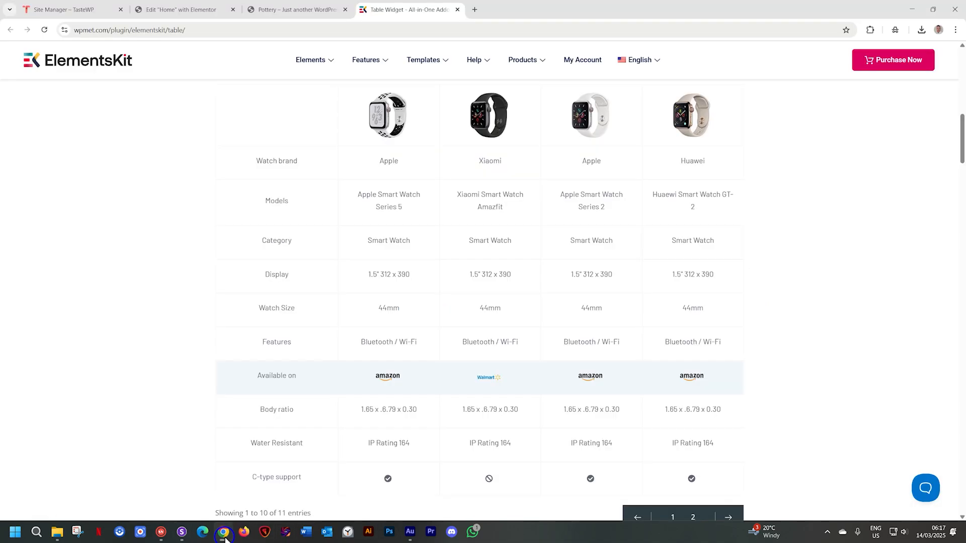
{"action": "left_click", "coordinate": [206, 10]}
{"action": "scroll", "coordinate": [793, 270], "scroll_direction": "down", "scroll_amount": 1}
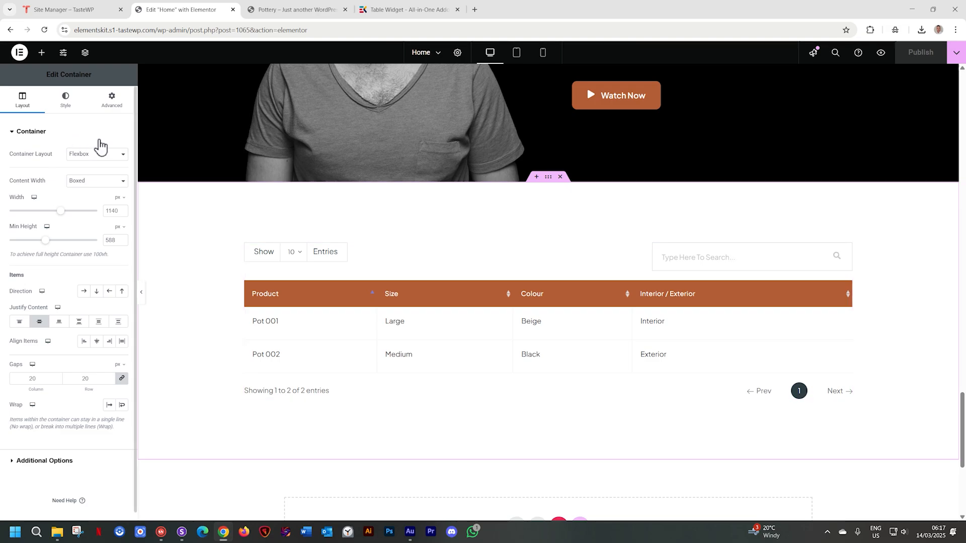
{"action": "scroll", "coordinate": [502, 388], "scroll_direction": "down", "scroll_amount": 3}
{"action": "scroll", "coordinate": [744, 363], "scroll_direction": "down", "scroll_amount": 3}
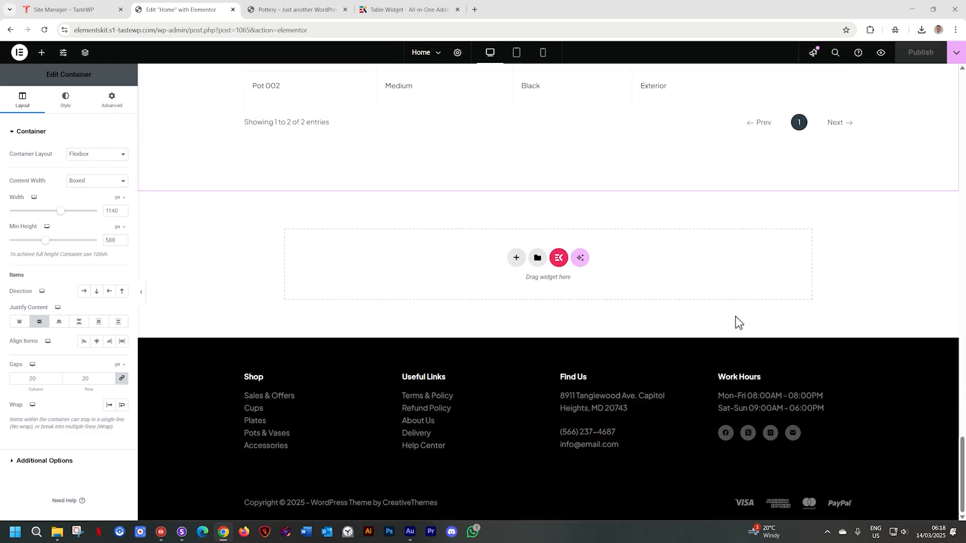
Browse the section categories in the ElementsKit template library, including Comparison Table, and close the library.
{"action": "left_click", "coordinate": [559, 259]}
{"action": "left_click", "coordinate": [252, 290]}
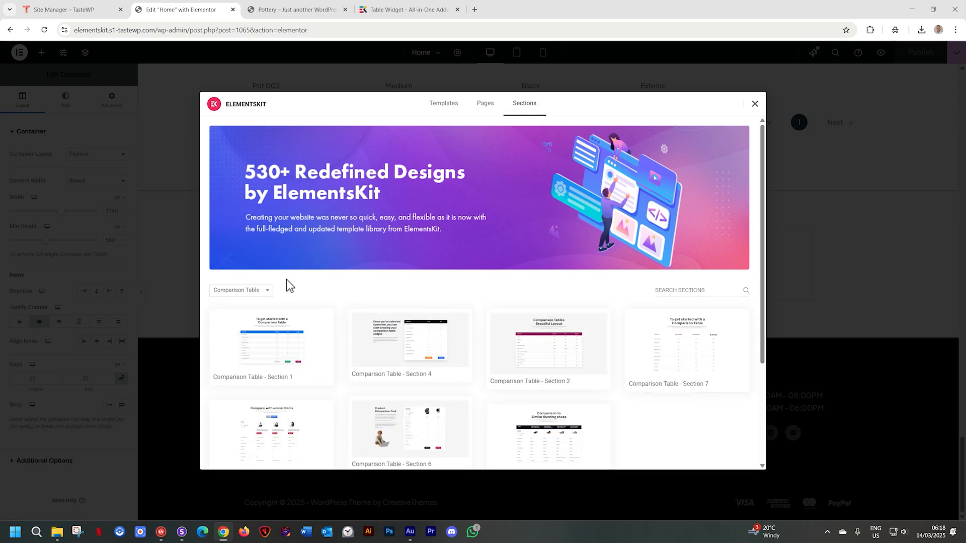
{"action": "left_click", "coordinate": [266, 292]}
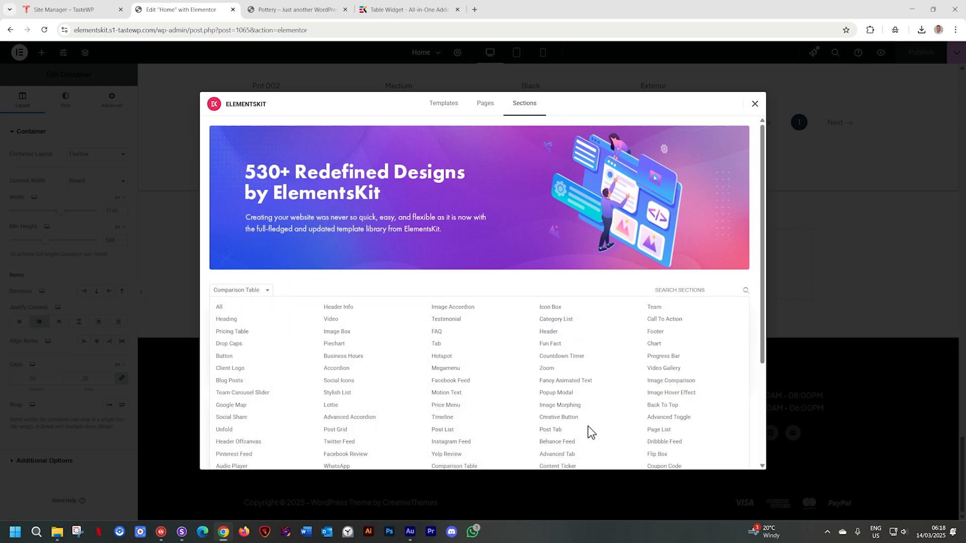
{"action": "scroll", "coordinate": [588, 425], "scroll_direction": "down", "scroll_amount": 2}
{"action": "left_click", "coordinate": [238, 198]}
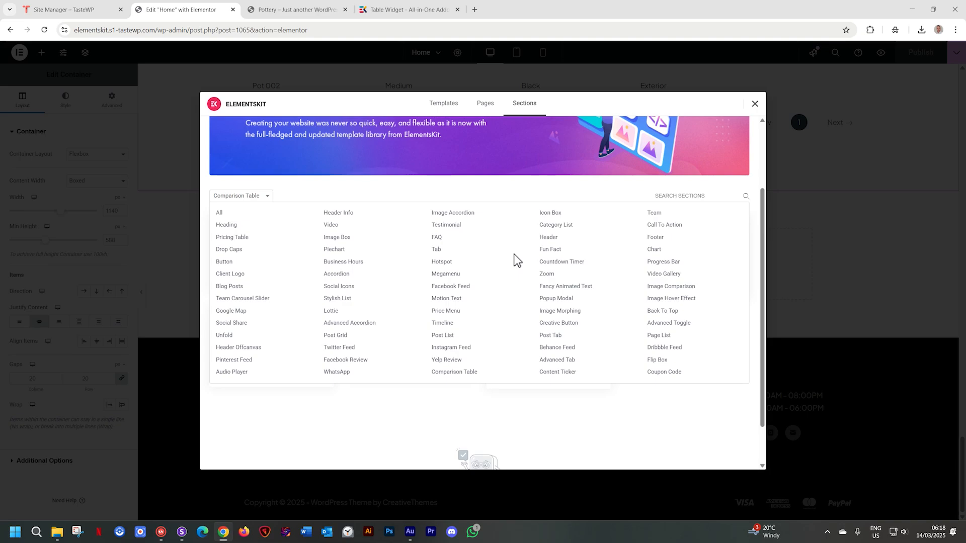
{"action": "left_click", "coordinate": [754, 106]}
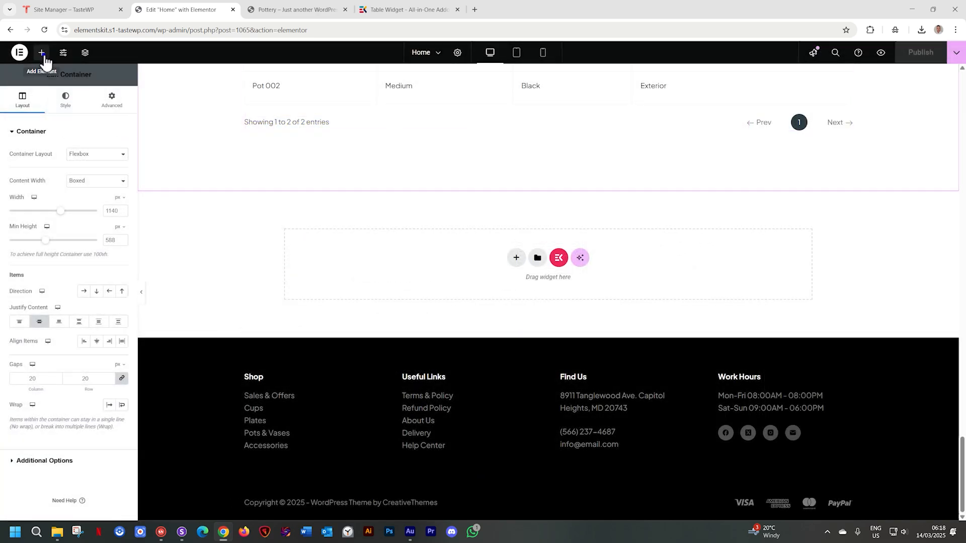
Search the widgets for "table" and add the ElementsKit Table widget to the empty area below the existing table.
{"action": "left_click", "coordinate": [44, 58]}
{"action": "left_click", "coordinate": [45, 116]}
{"action": "type", "text": "ta"}
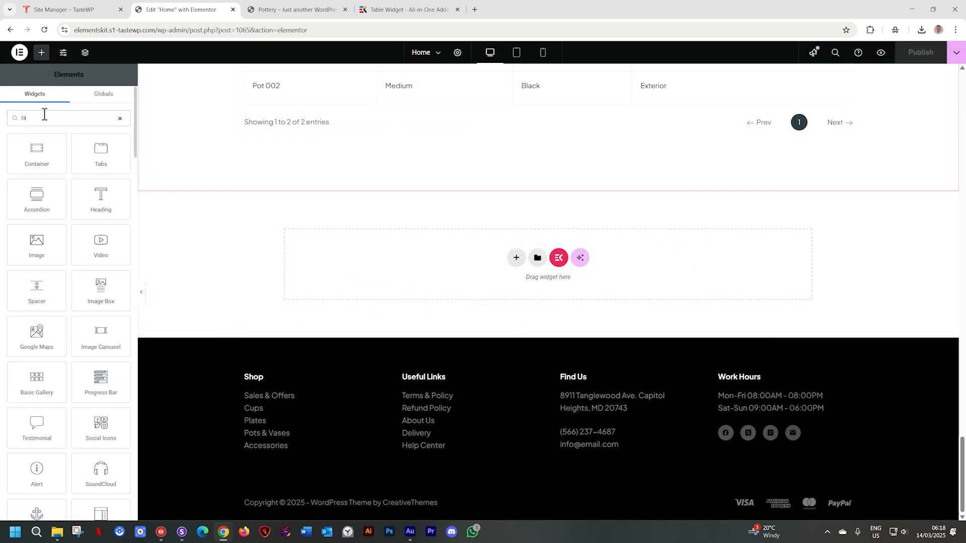
{"action": "type", "text": "ble"}
{"action": "left_click_drag", "start_coordinate": [116, 149], "coordinate": [568, 277]}
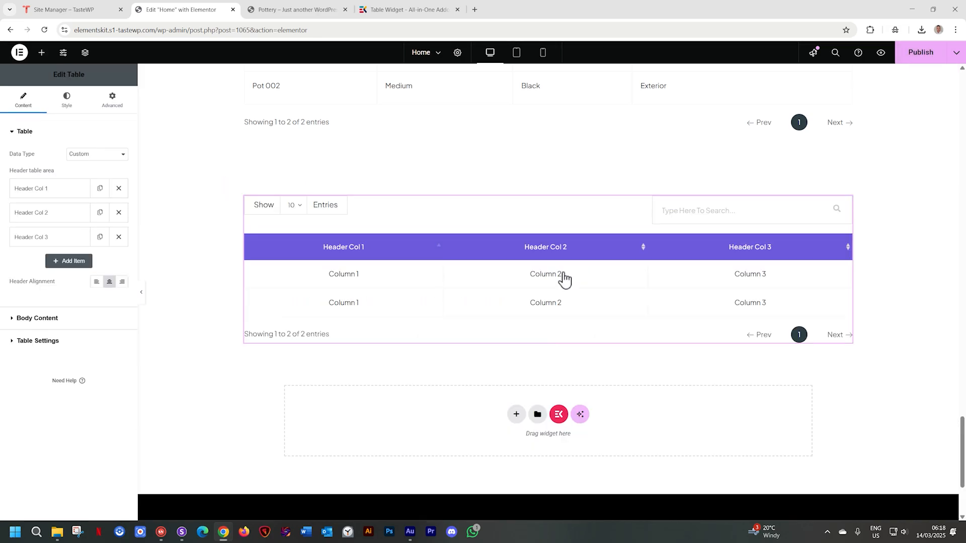
Set the text of the new table's first header column to "Product".
{"action": "left_click", "coordinate": [33, 134]}
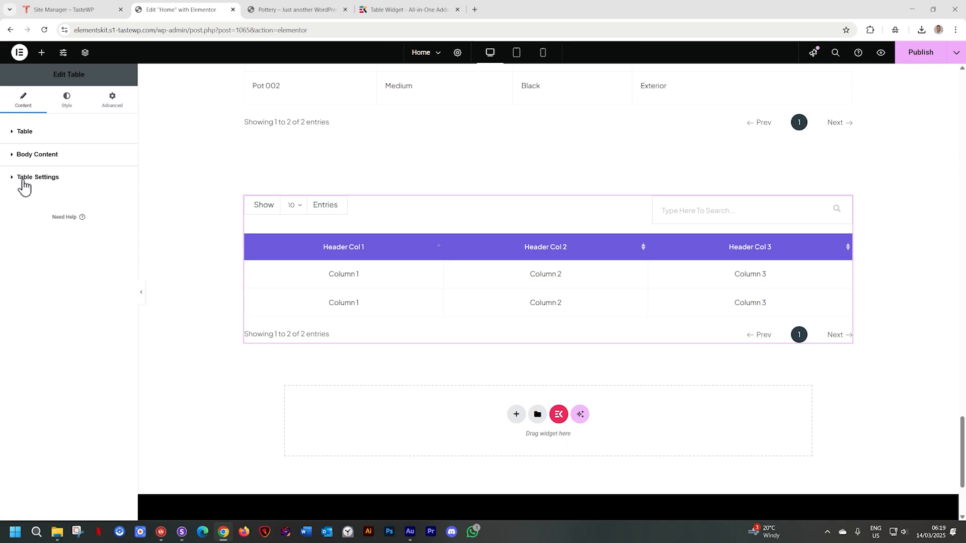
{"action": "left_click", "coordinate": [24, 133]}
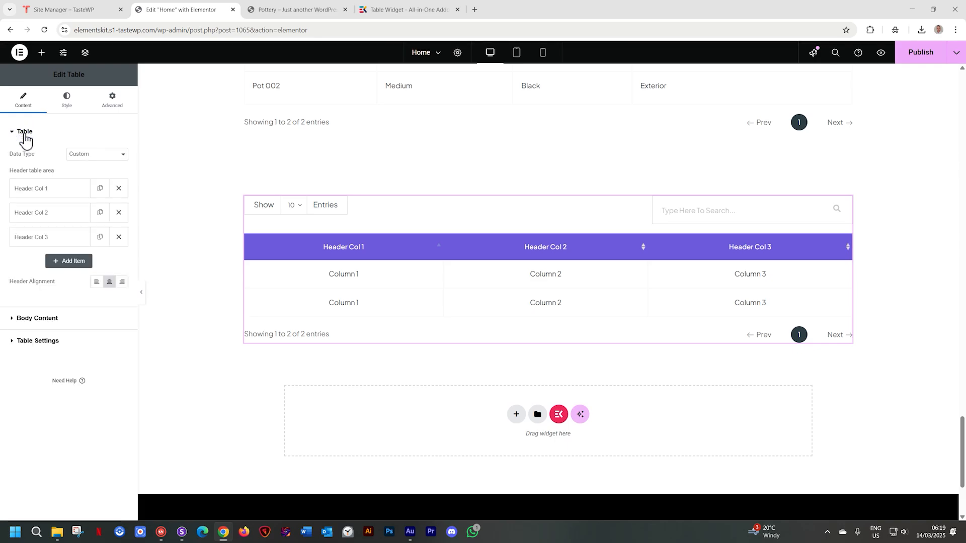
{"action": "left_click", "coordinate": [28, 189]}
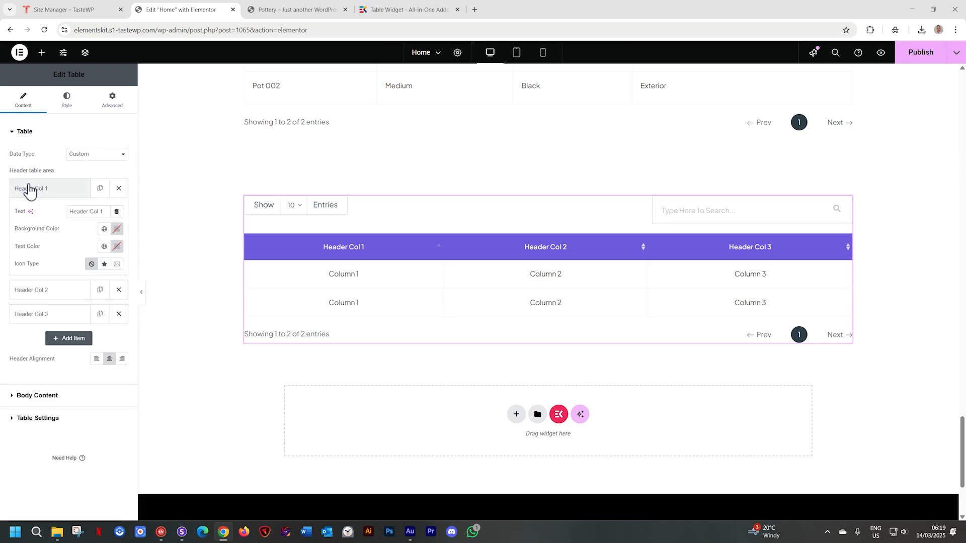
{"action": "triple_click", "coordinate": [86, 211]}
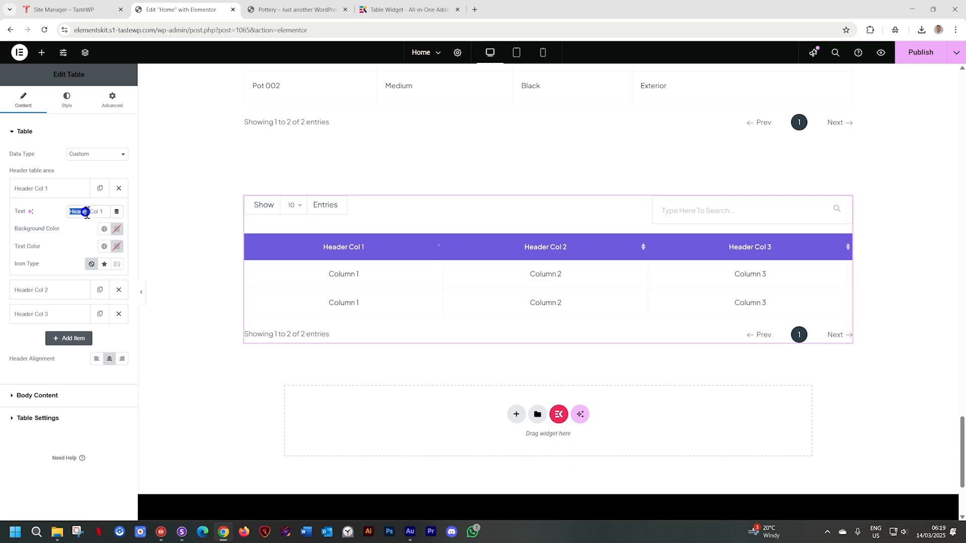
{"action": "type", "text": "Prod"}
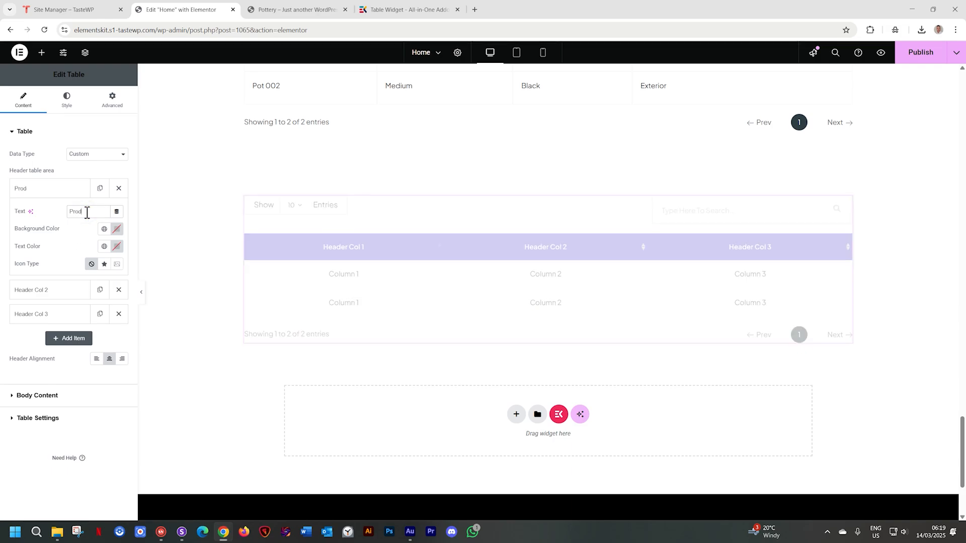
{"action": "type", "text": "uct"}
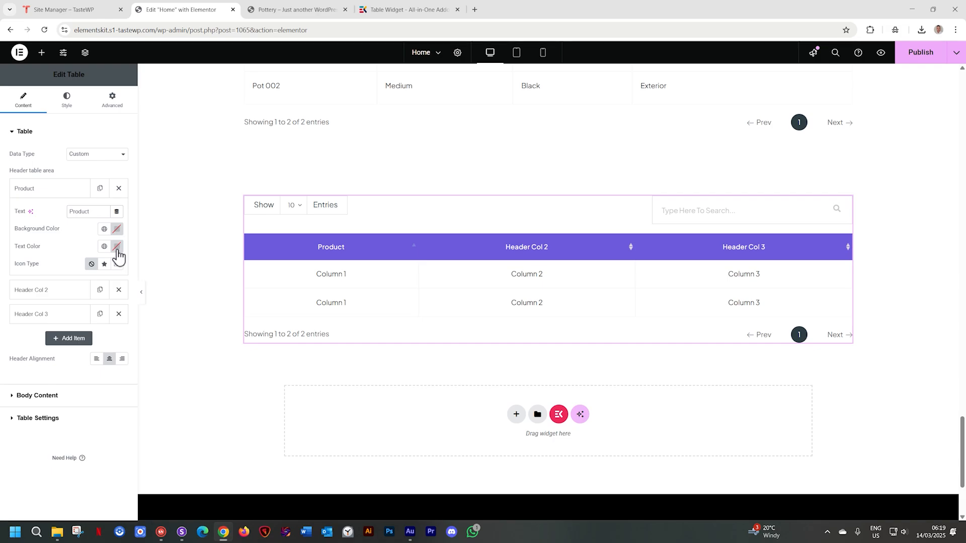
{"action": "left_click", "coordinate": [43, 188]}
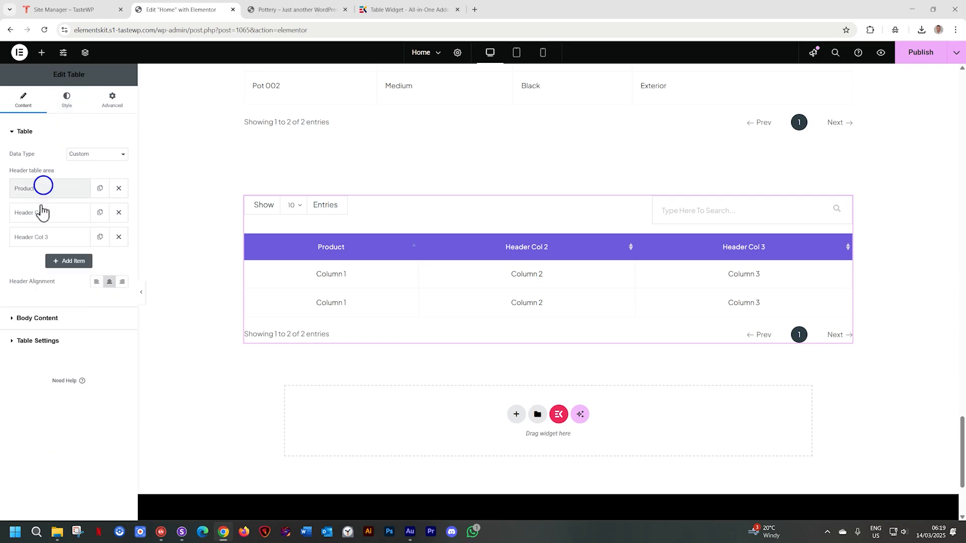
Rename the second header column "Size" and the third header column "Colour".
{"action": "left_click", "coordinate": [39, 214]}
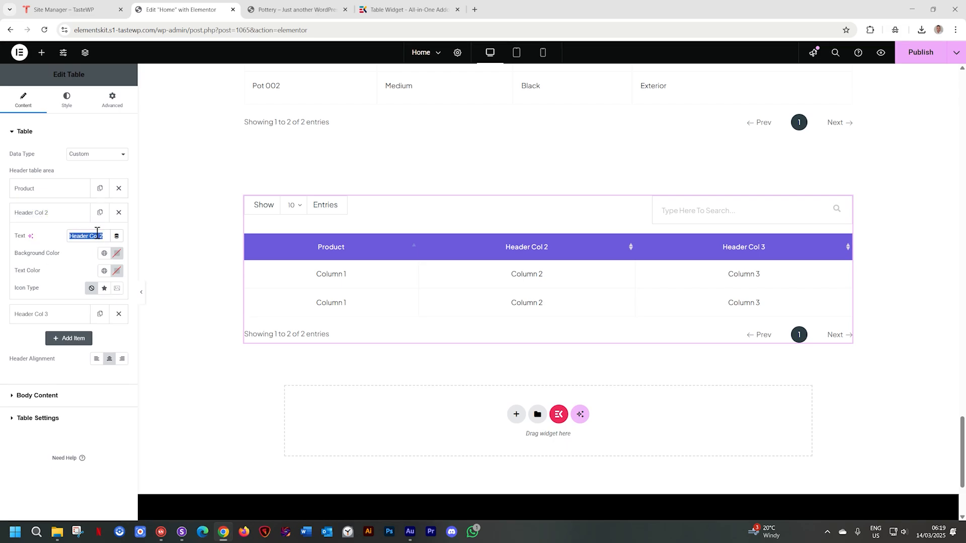
{"action": "type", "text": "Size"}
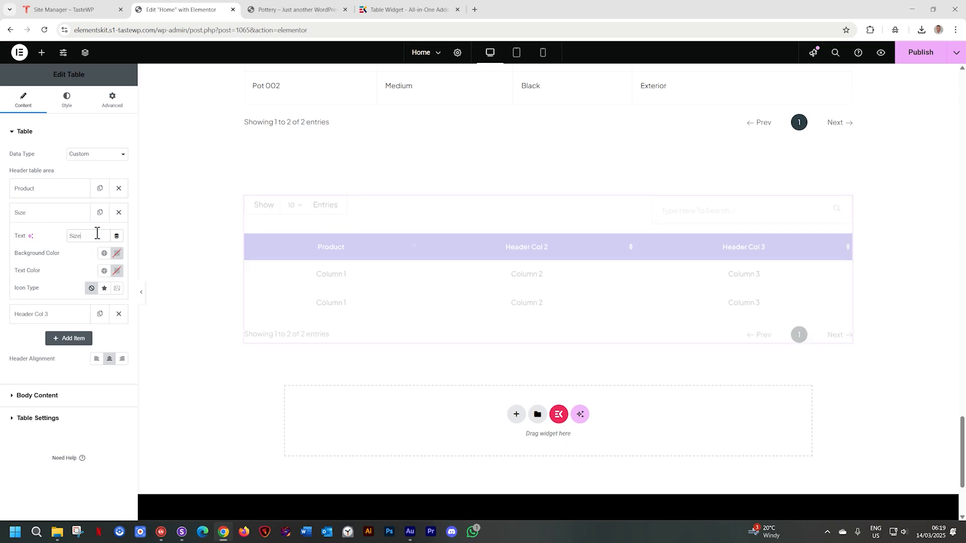
{"action": "left_click", "coordinate": [35, 215]}
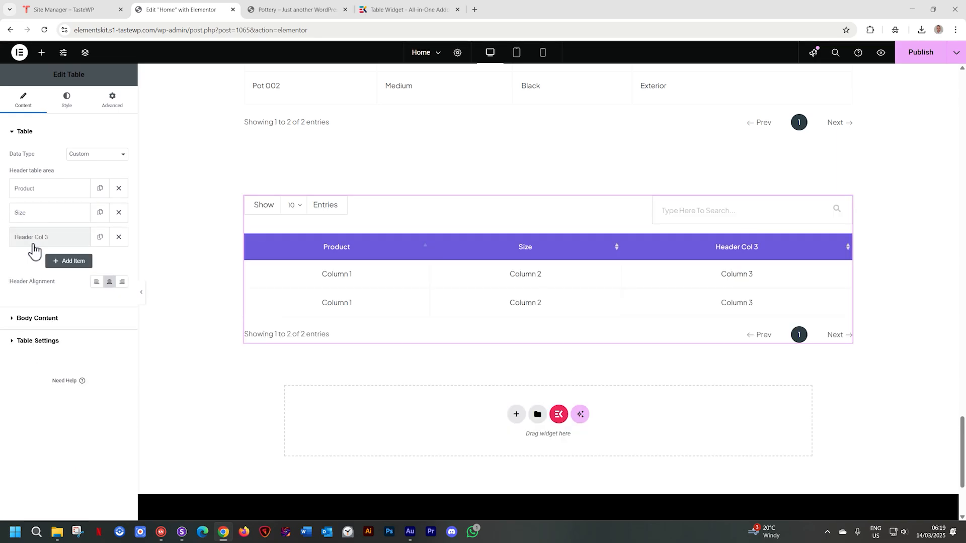
{"action": "left_click", "coordinate": [33, 245]}
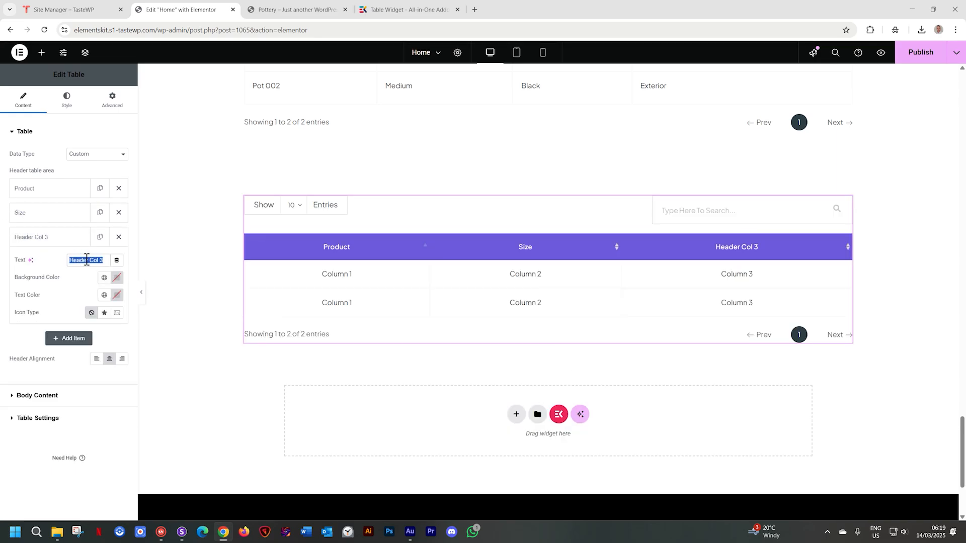
{"action": "type", "text": "Colou"}
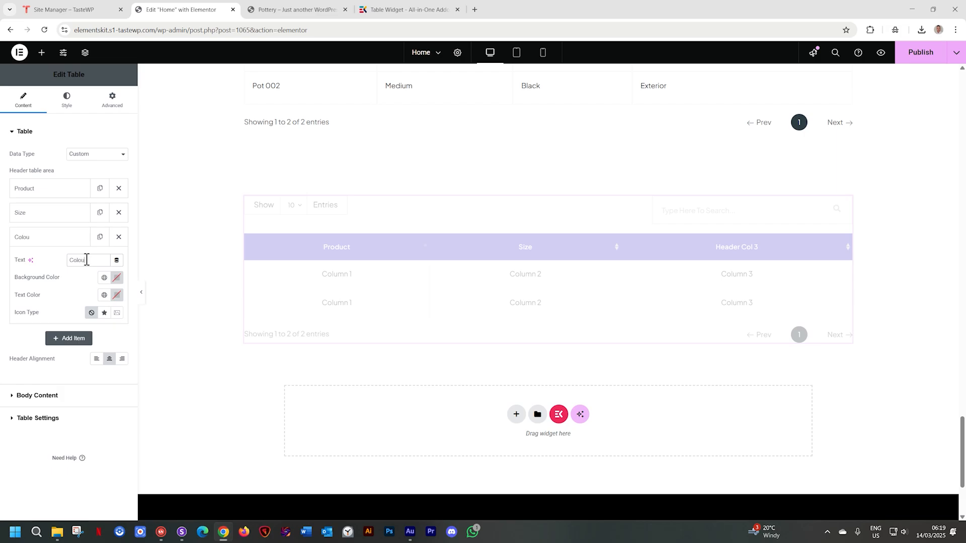
{"action": "type", "text": "r"}
{"action": "left_click", "coordinate": [59, 244]}
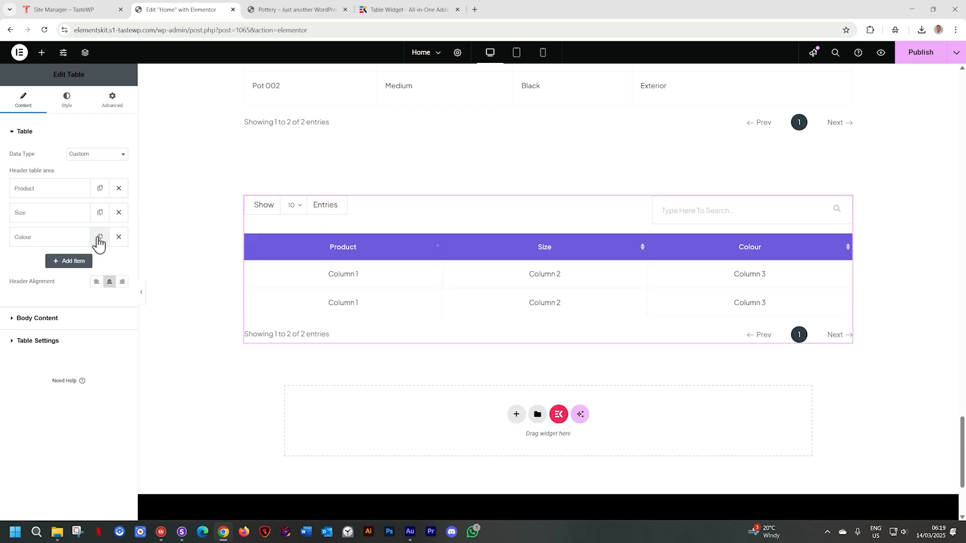
Add a fourth header column to the new table with the text "Exterior / Interior".
{"action": "left_click", "coordinate": [71, 262]}
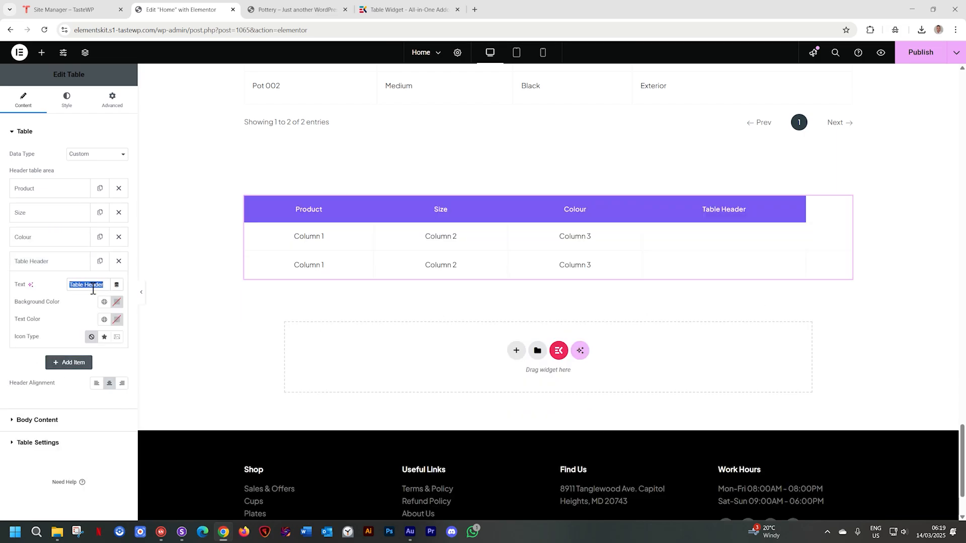
{"action": "type", "text": "Exteri"}
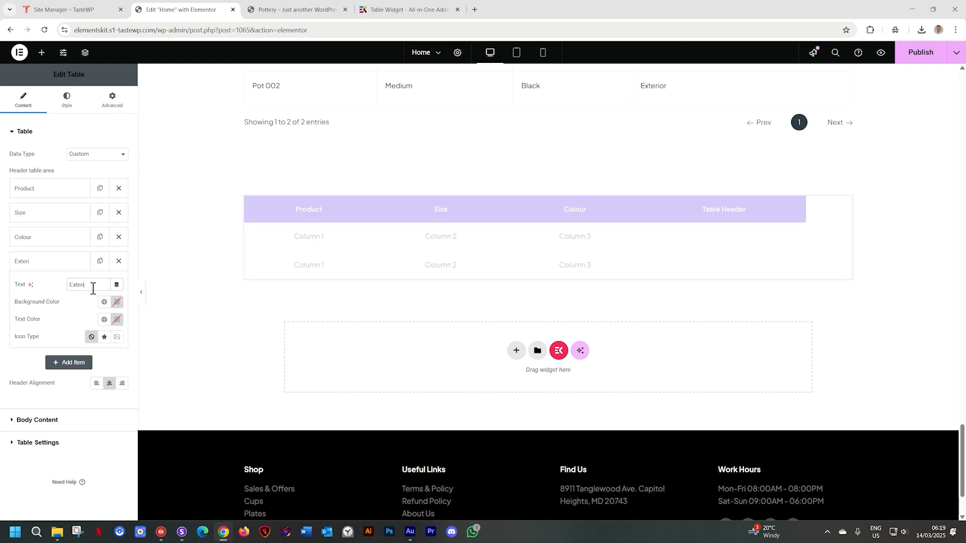
{"action": "type", "text": "or / Interior"}
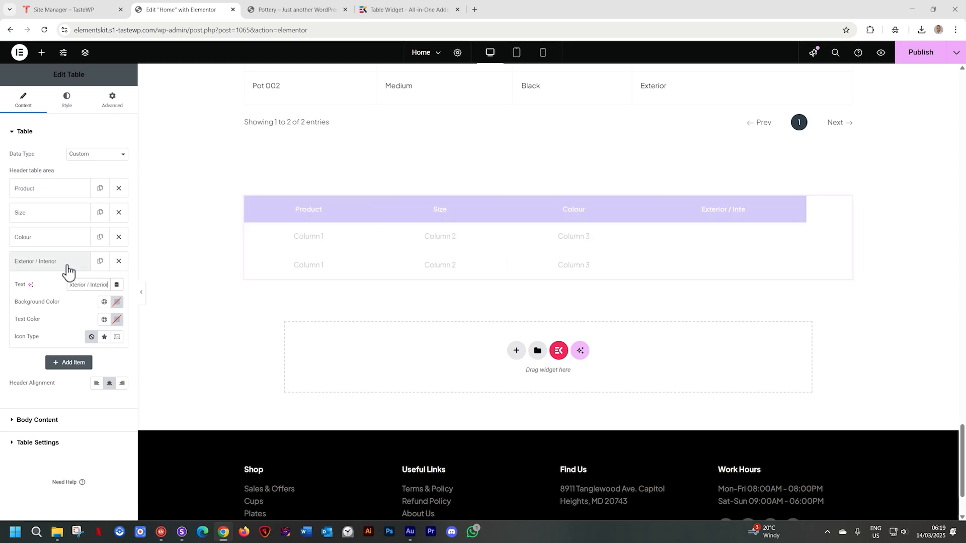
{"action": "left_click", "coordinate": [67, 266]}
Review the Home page sections from the new table up to the hero heading and back down to the table.
{"action": "scroll", "coordinate": [373, 290], "scroll_direction": "up", "scroll_amount": 8}
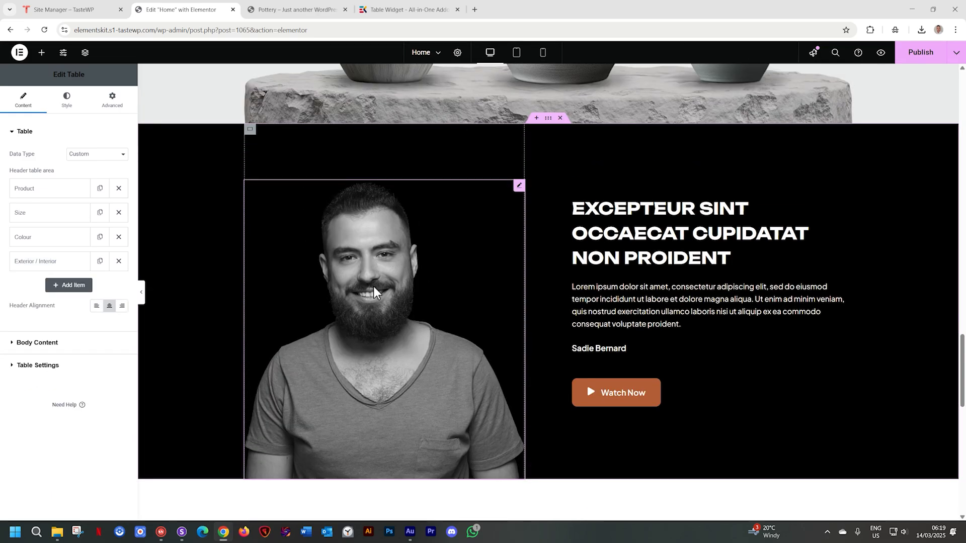
{"action": "scroll", "coordinate": [415, 262], "scroll_direction": "up", "scroll_amount": 6}
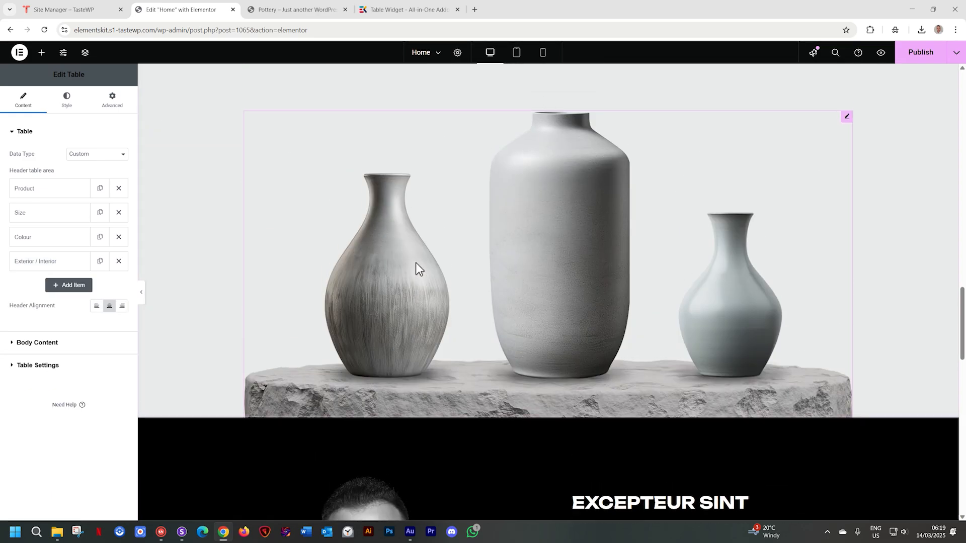
{"action": "scroll", "coordinate": [416, 262], "scroll_direction": "up", "scroll_amount": 8}
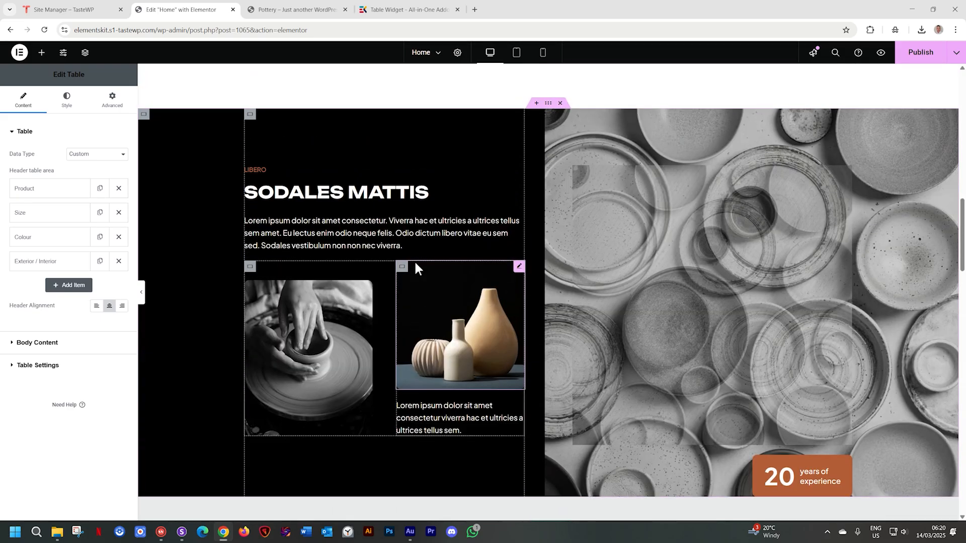
{"action": "scroll", "coordinate": [415, 266], "scroll_direction": "up", "scroll_amount": 5}
{"action": "scroll", "coordinate": [416, 270], "scroll_direction": "up", "scroll_amount": 3}
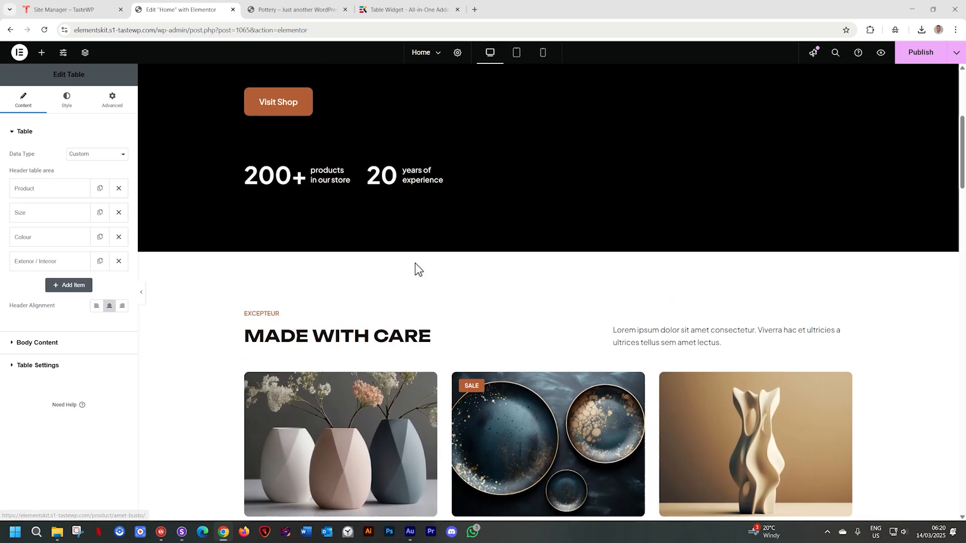
{"action": "scroll", "coordinate": [415, 264], "scroll_direction": "up", "scroll_amount": 5}
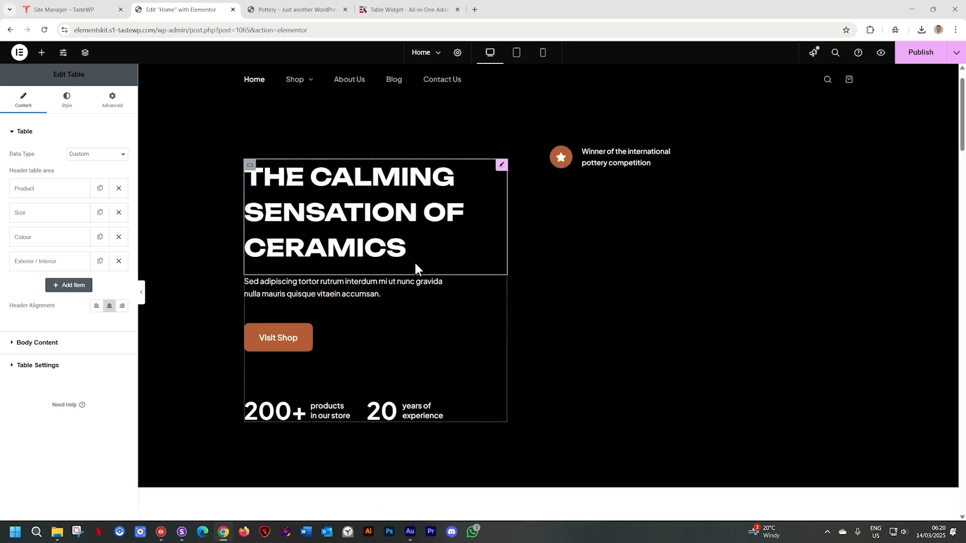
{"action": "scroll", "coordinate": [415, 267], "scroll_direction": "down", "scroll_amount": 10}
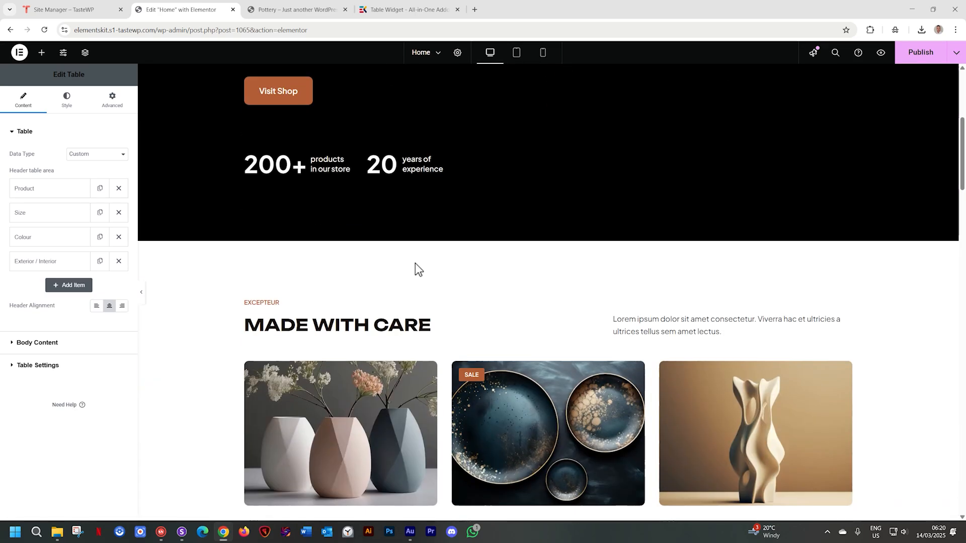
{"action": "scroll", "coordinate": [416, 265], "scroll_direction": "down", "scroll_amount": 3}
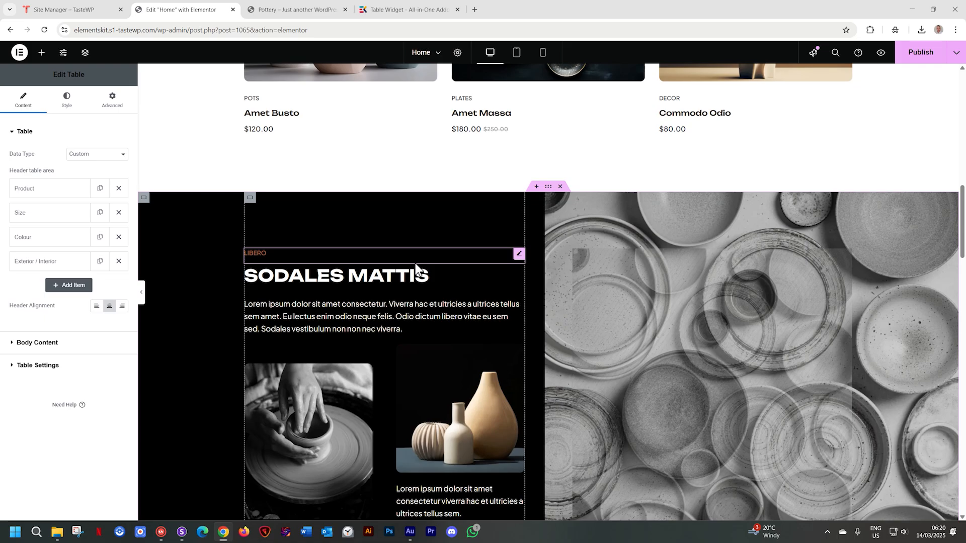
{"action": "scroll", "coordinate": [415, 264], "scroll_direction": "down", "scroll_amount": 8}
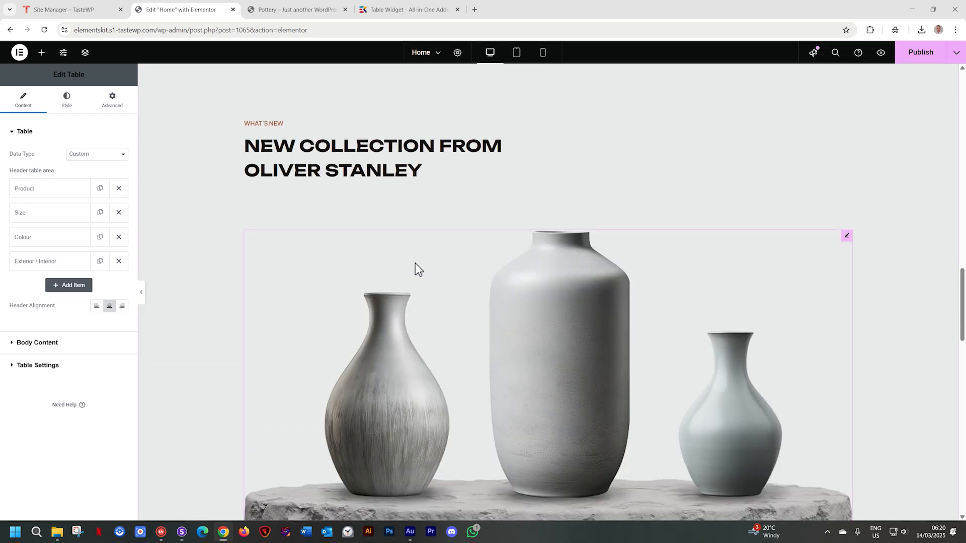
{"action": "scroll", "coordinate": [415, 264], "scroll_direction": "down", "scroll_amount": 10}
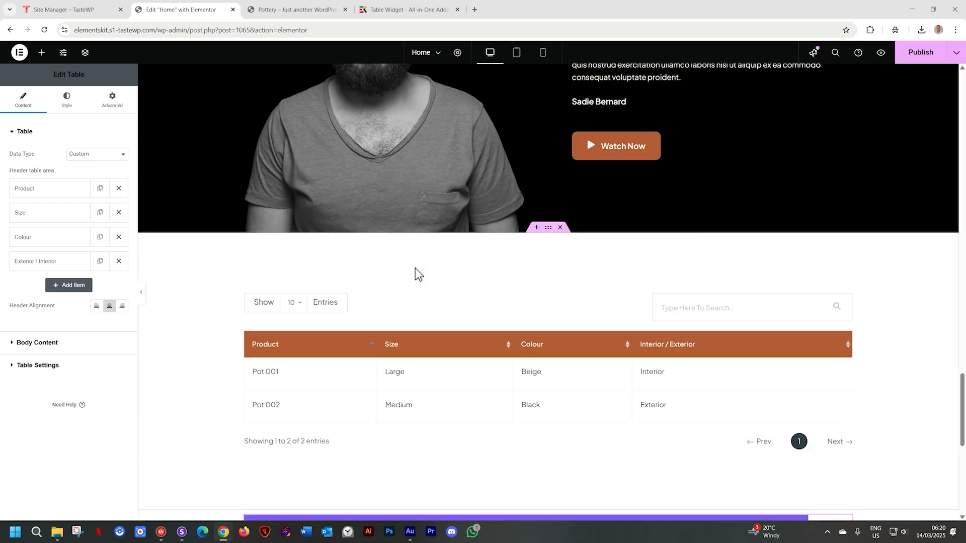
{"action": "scroll", "coordinate": [415, 267], "scroll_direction": "down", "scroll_amount": 6}
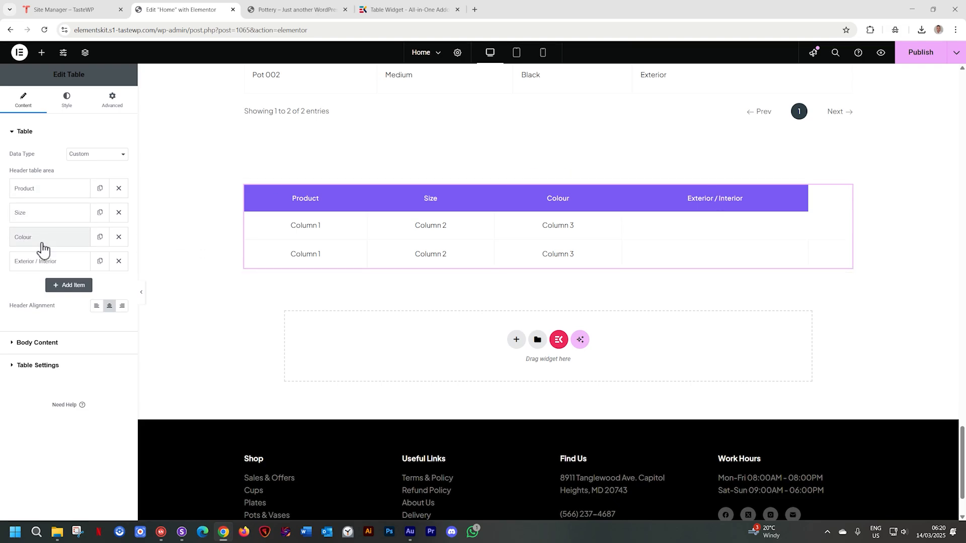
Add a fifth header column with the text "In Stock" and align the table headers left.
{"action": "left_click", "coordinate": [69, 285]}
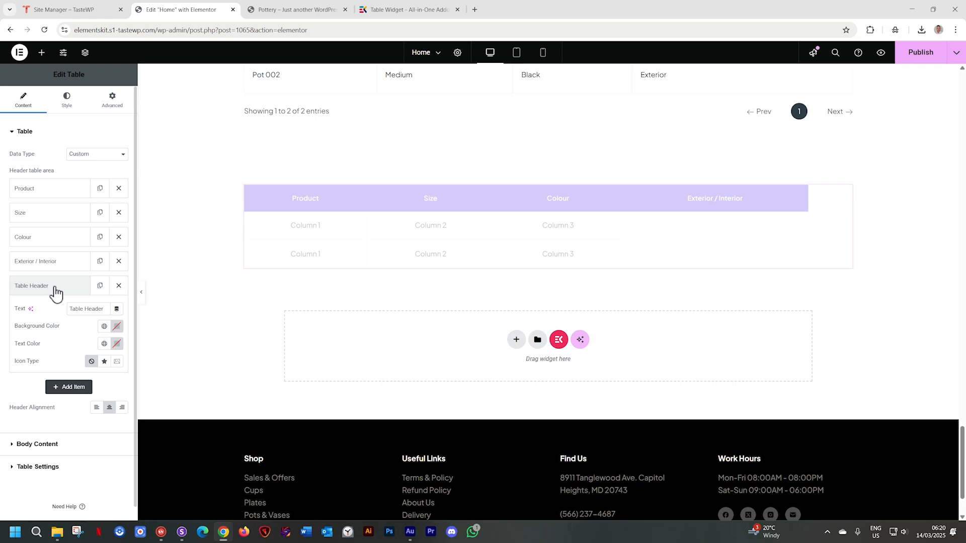
{"action": "triple_click", "coordinate": [79, 312]}
{"action": "type", "text": "In"}
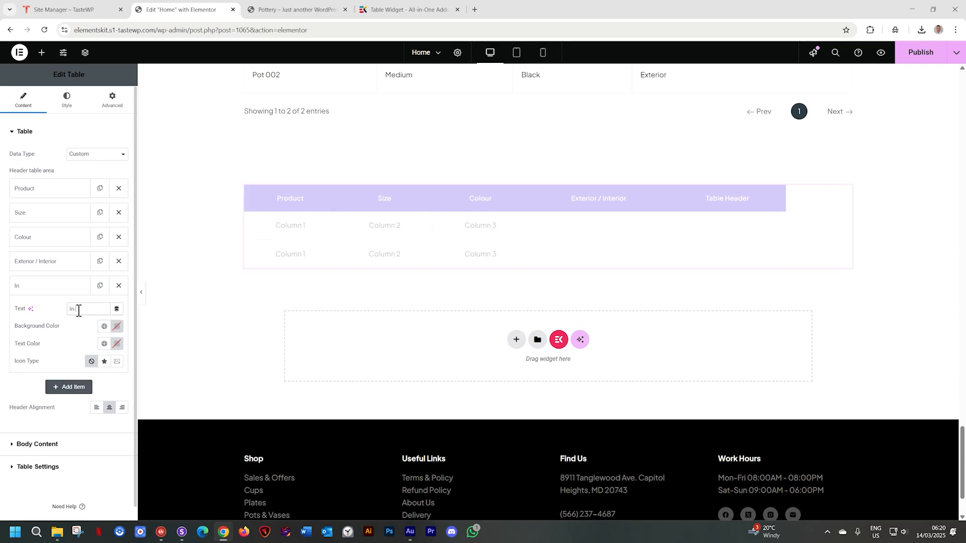
{"action": "type", "text": " Stock"}
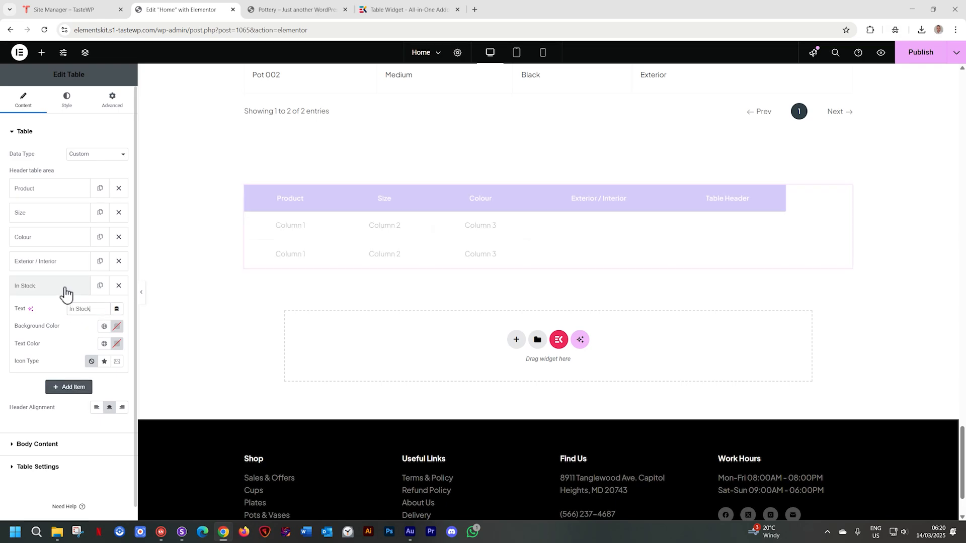
{"action": "left_click", "coordinate": [66, 292]}
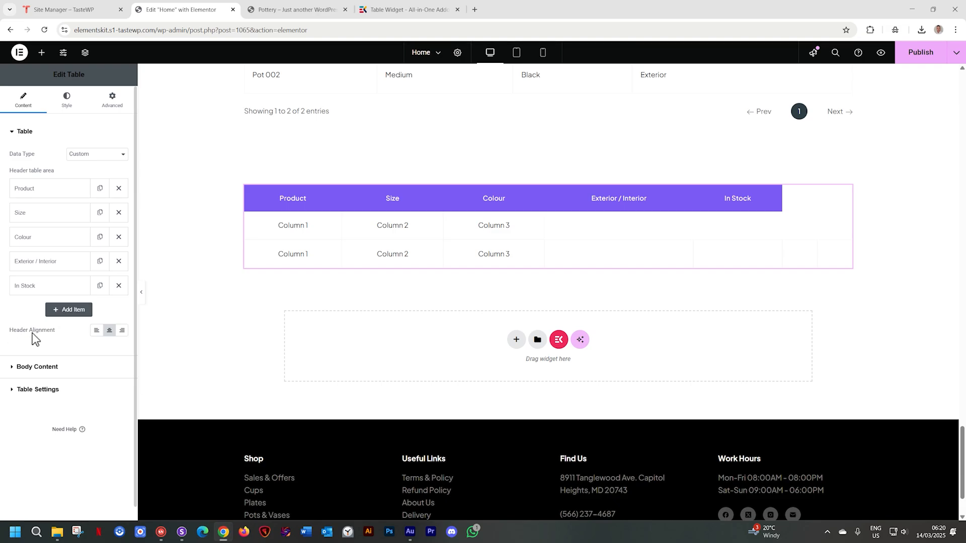
{"action": "left_click", "coordinate": [96, 332]}
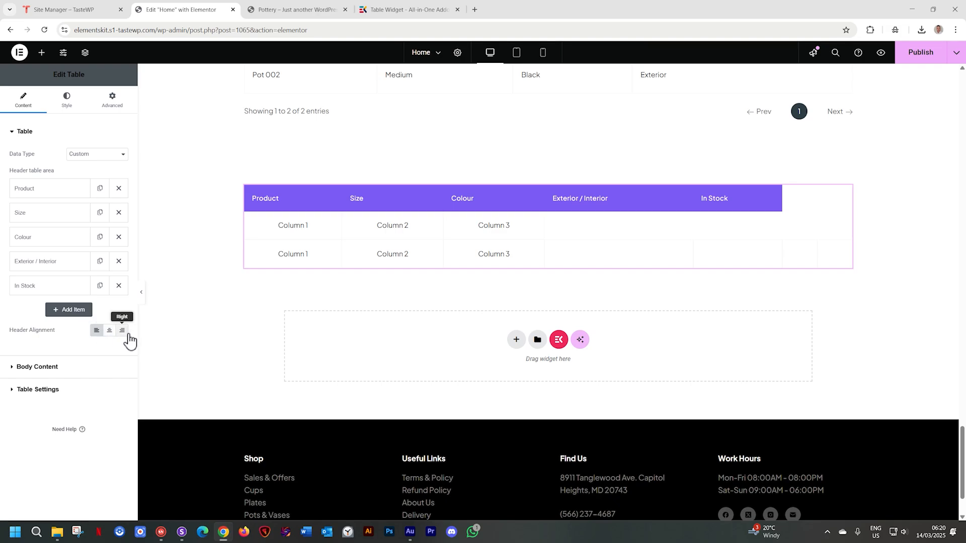
Delete all default body cells of the new table except the first row's Column 1 cell.
{"action": "left_click", "coordinate": [53, 366]}
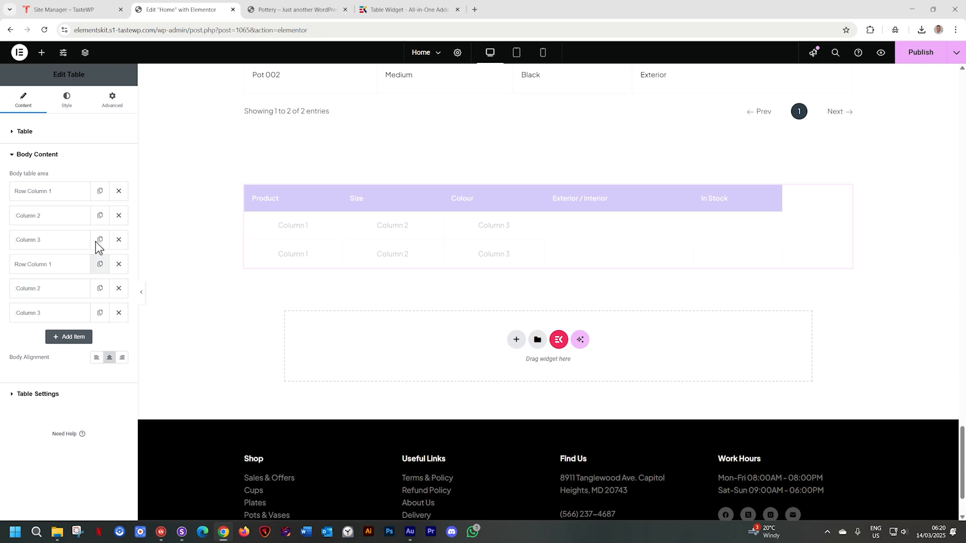
{"action": "left_click", "coordinate": [119, 313]}
{"action": "left_click", "coordinate": [119, 288]}
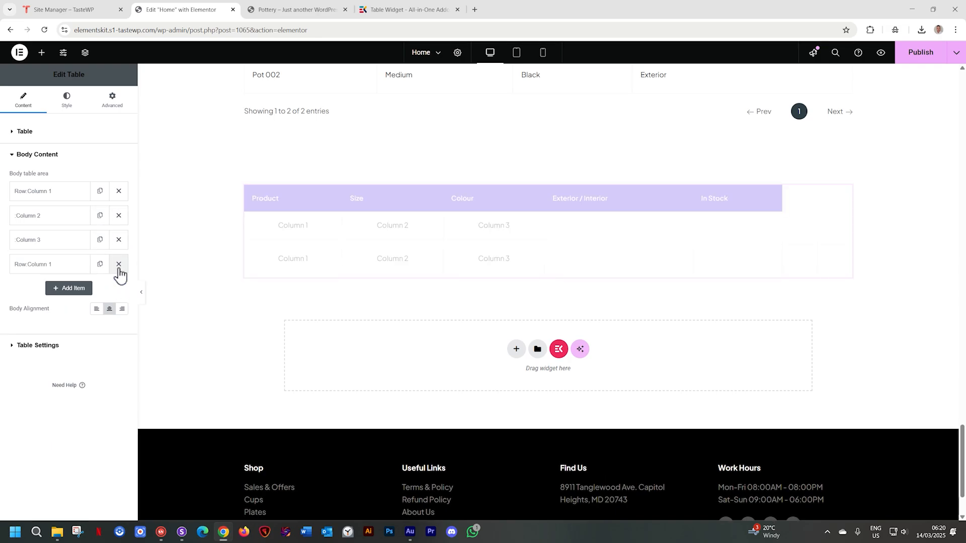
{"action": "left_click", "coordinate": [119, 265]}
{"action": "left_click", "coordinate": [119, 240]}
{"action": "left_click", "coordinate": [119, 215]}
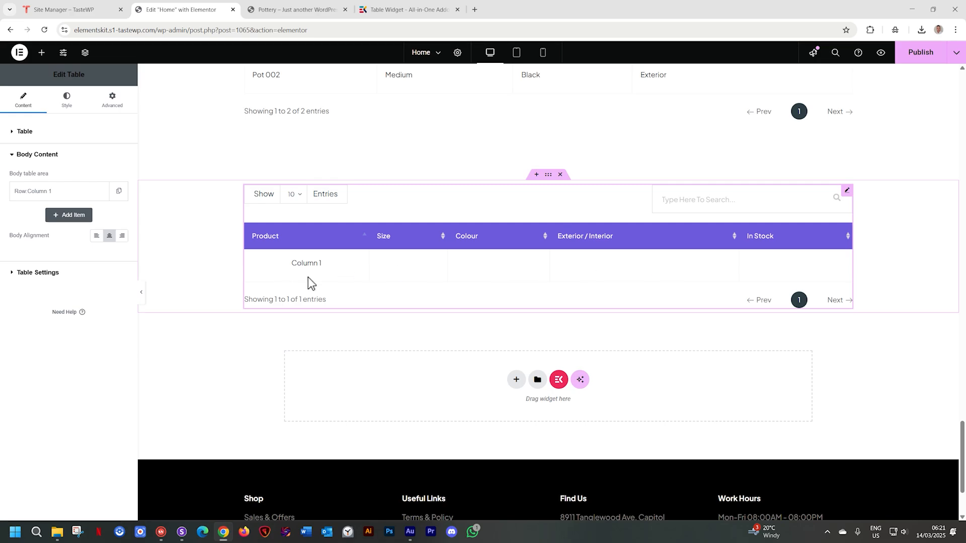
Change the text of the remaining body cell to "Vase 001".
{"action": "left_click", "coordinate": [72, 195]}
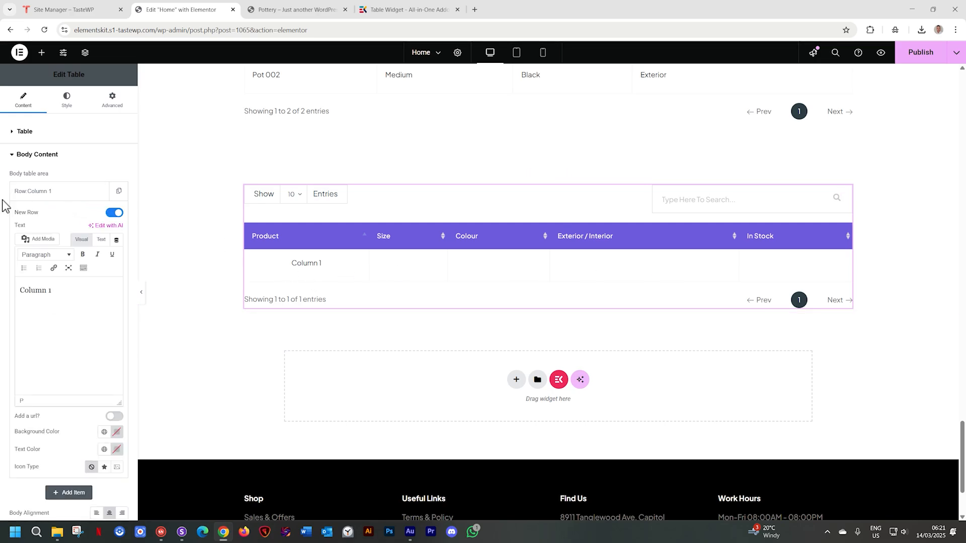
{"action": "left_click_drag", "start_coordinate": [30, 291], "coordinate": [19, 291]}
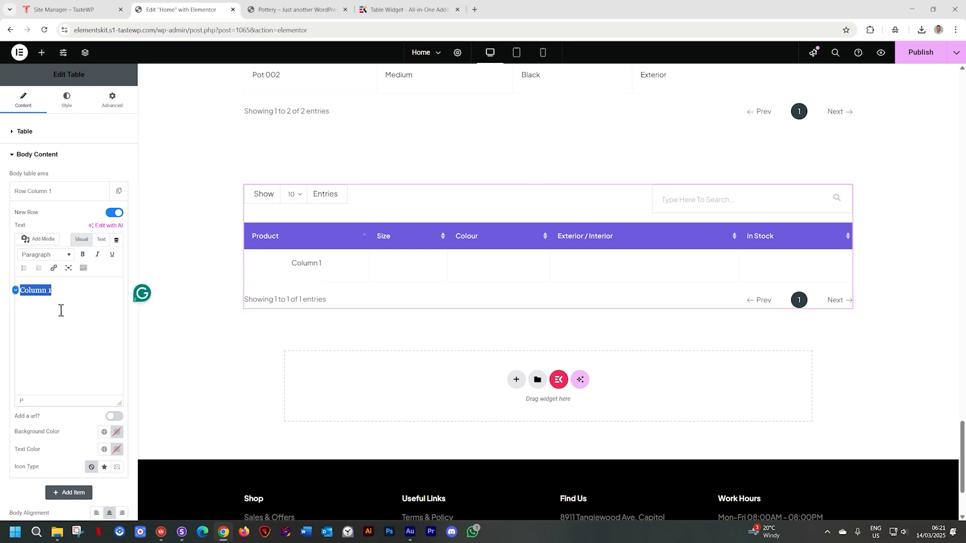
{"action": "type", "text": "Vase"}
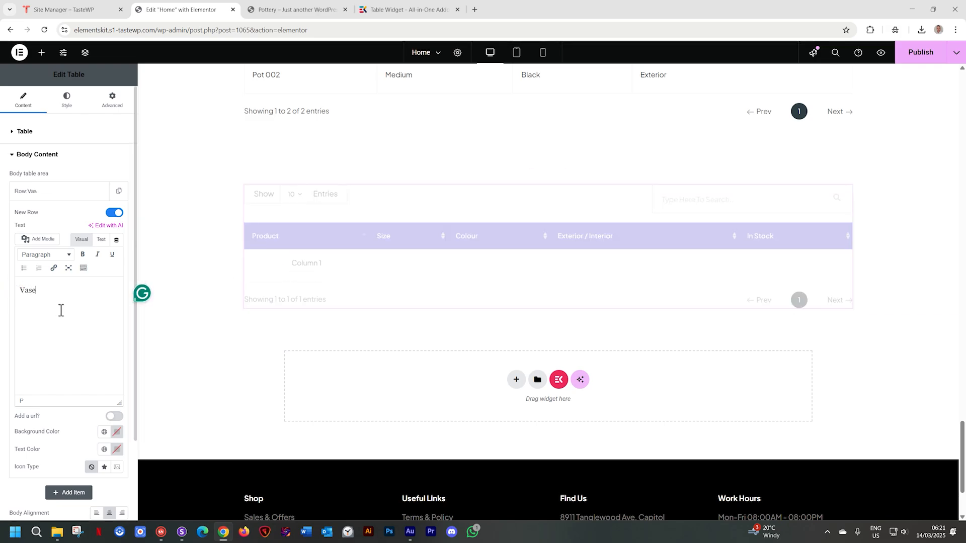
{"action": "type", "text": " 001"}
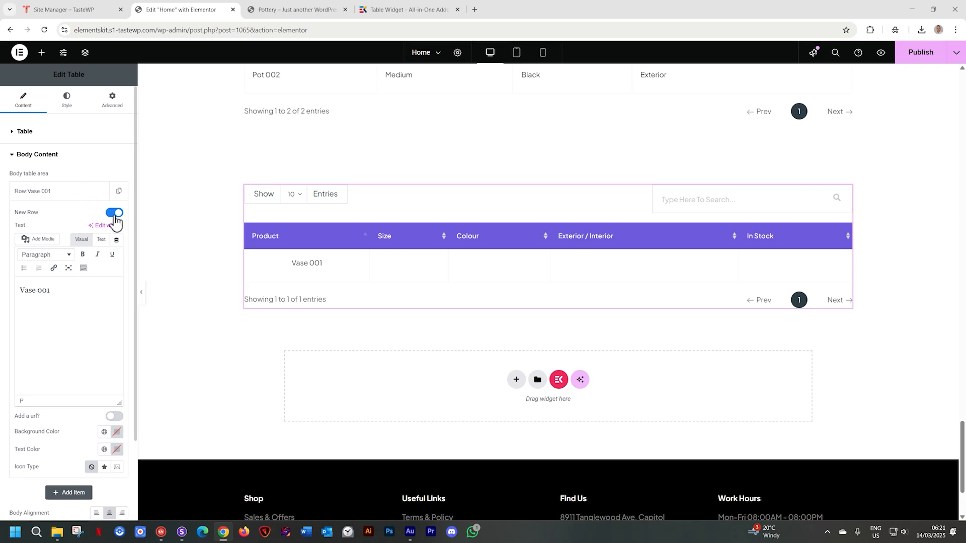
Duplicate the Vase 001 row and change the copy's text to "Vase 002".
{"action": "left_click", "coordinate": [119, 191]}
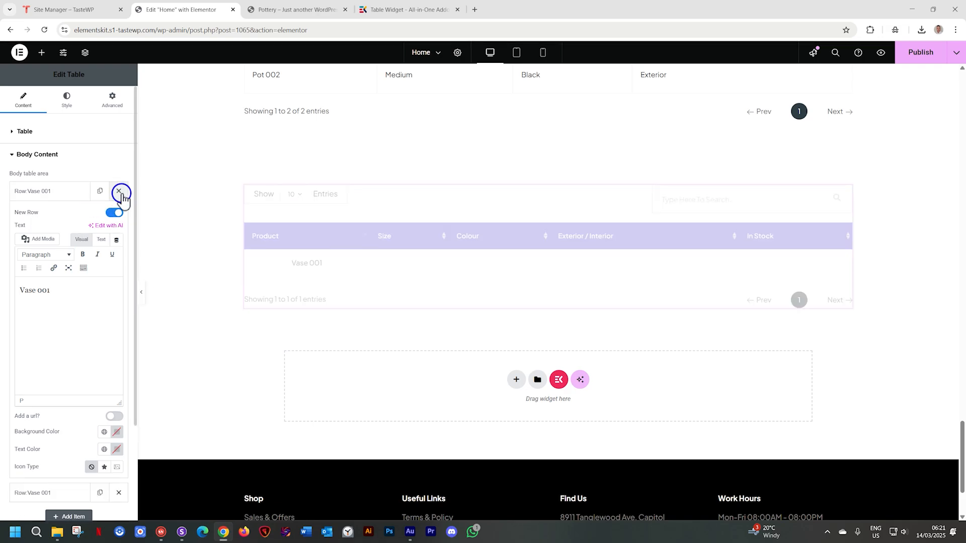
{"action": "left_click", "coordinate": [72, 194]}
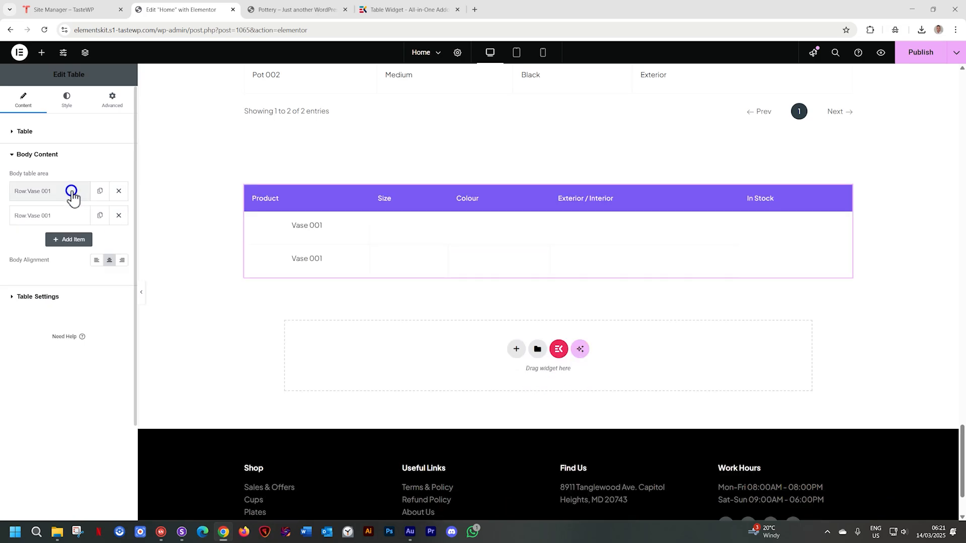
{"action": "left_click", "coordinate": [42, 222]}
{"action": "left_click", "coordinate": [57, 315]}
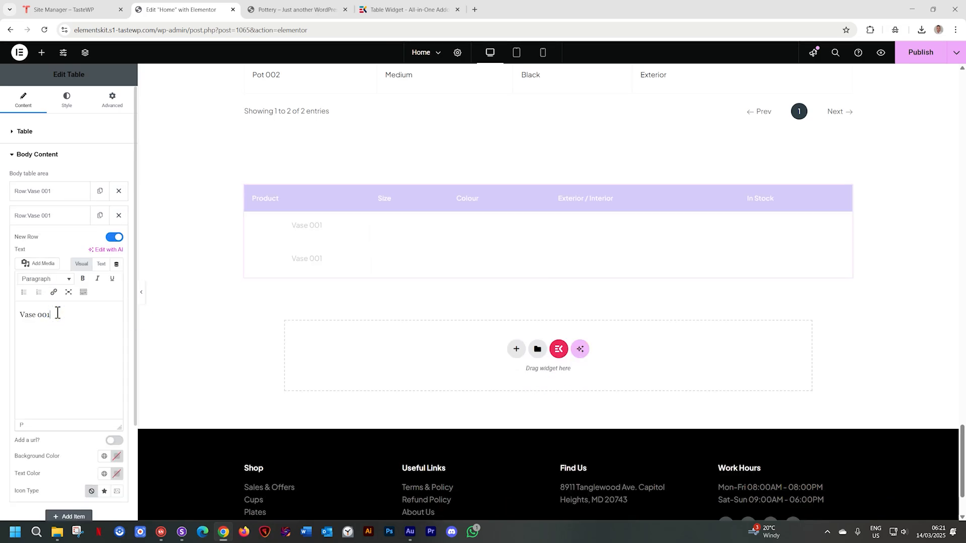
{"action": "key", "text": "BackSpace"}
{"action": "type", "text": "2"}
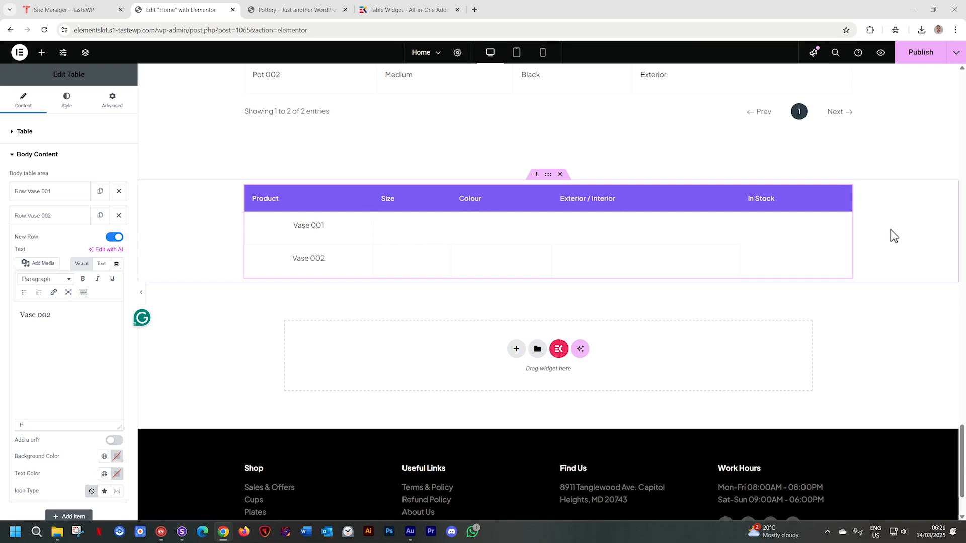
Duplicate the Vase 002 row and change the copy's text to "Vase 003".
{"action": "left_click", "coordinate": [49, 217]}
{"action": "left_click", "coordinate": [100, 216]}
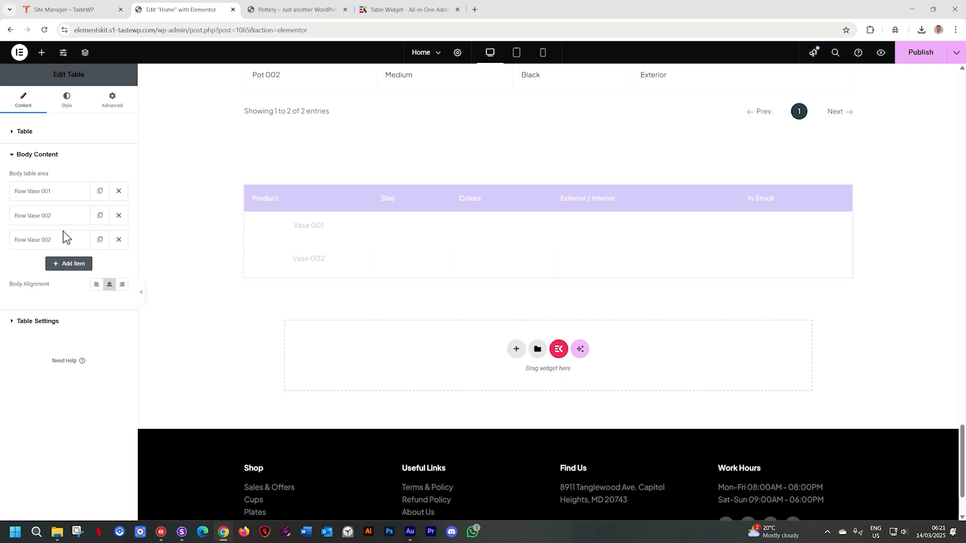
{"action": "left_click", "coordinate": [50, 240]}
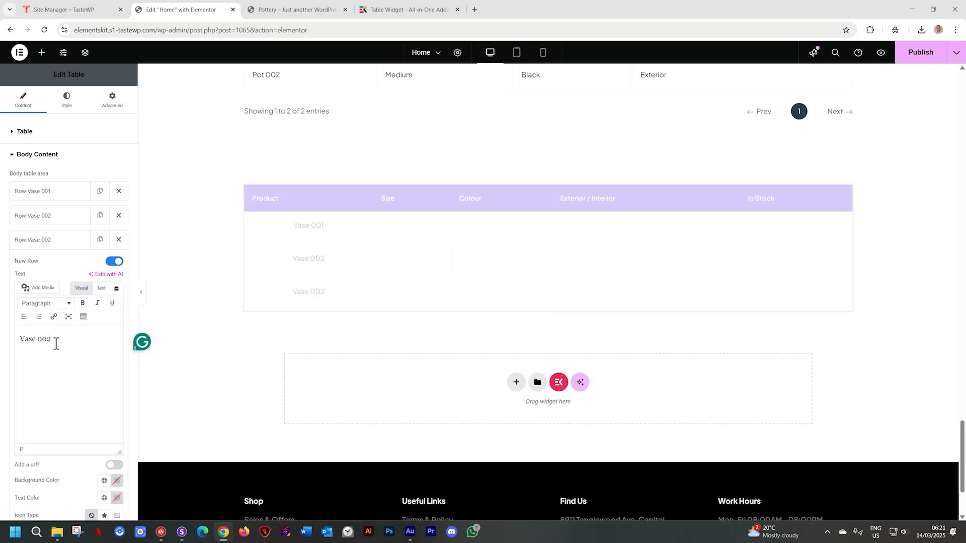
{"action": "key", "text": "BackSpace"}
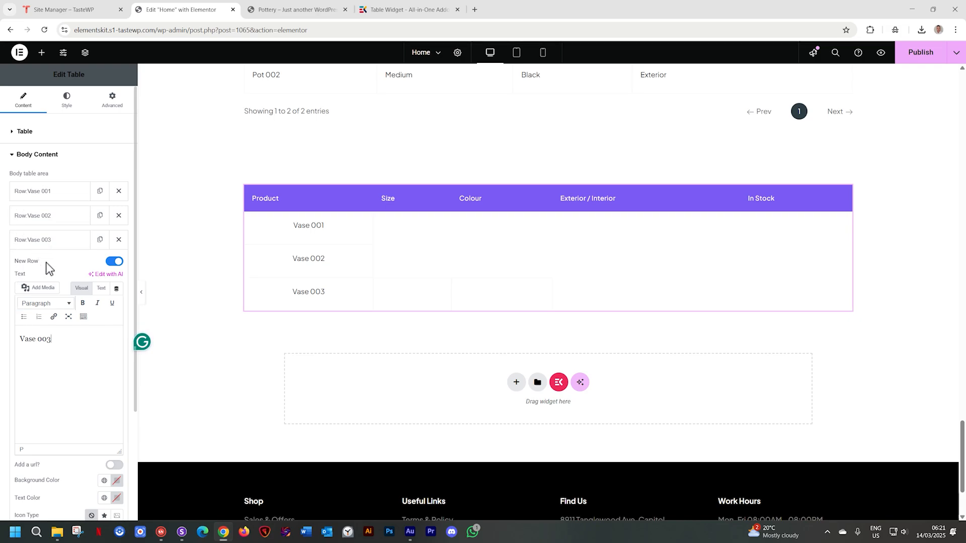
Create the Size cell for Vase 001 by duplicating that row item, turning off New Row on the copy and setting its text to "small".
{"action": "left_click", "coordinate": [47, 195]}
{"action": "left_click", "coordinate": [94, 192]}
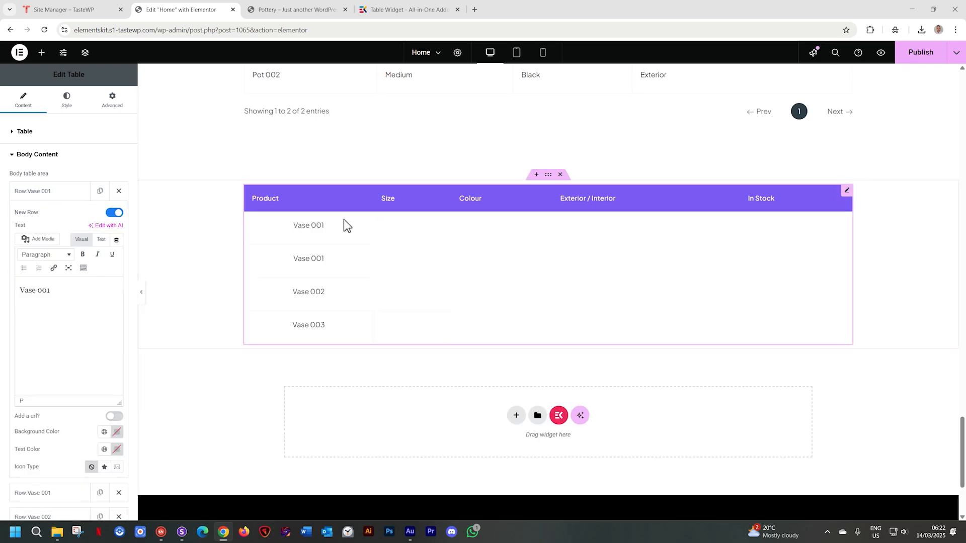
{"action": "left_click", "coordinate": [30, 201]}
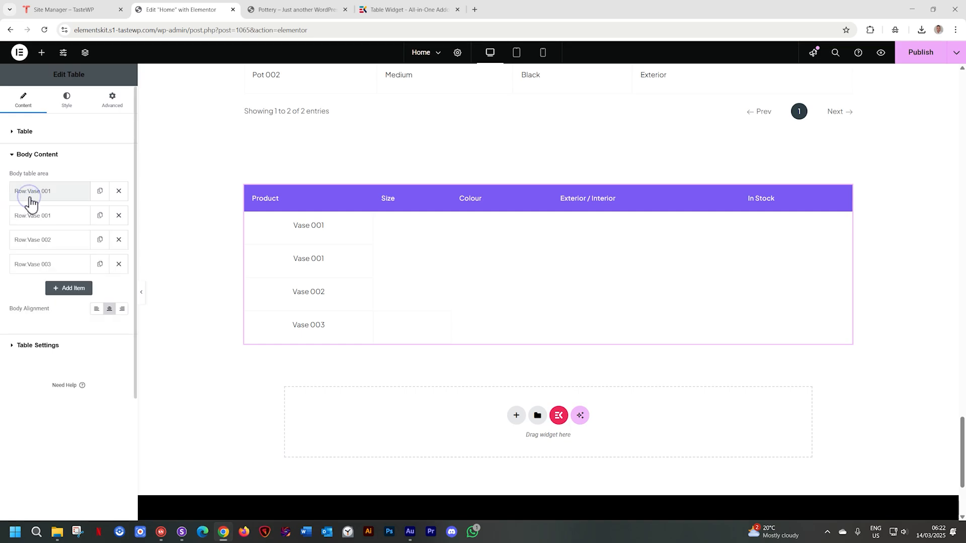
{"action": "left_click", "coordinate": [42, 216]}
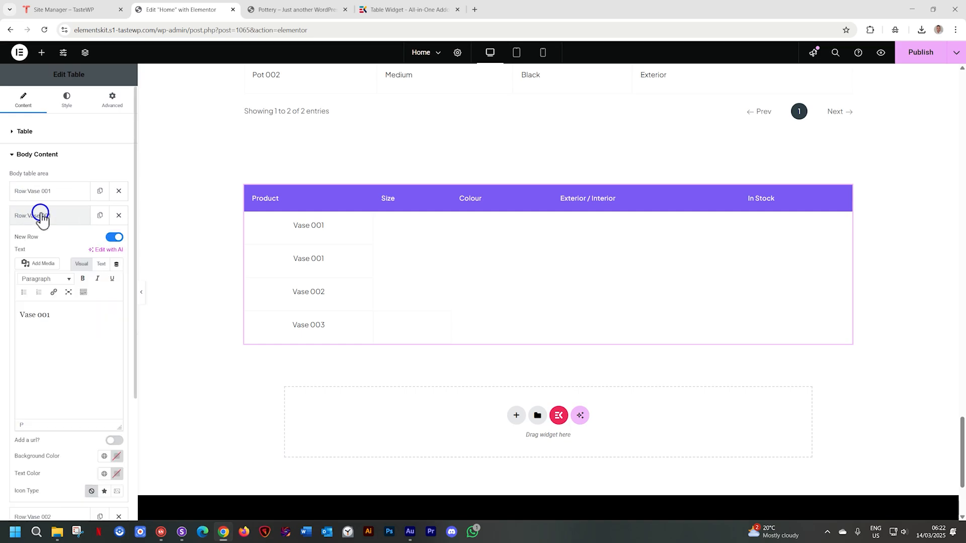
{"action": "left_click", "coordinate": [115, 239]}
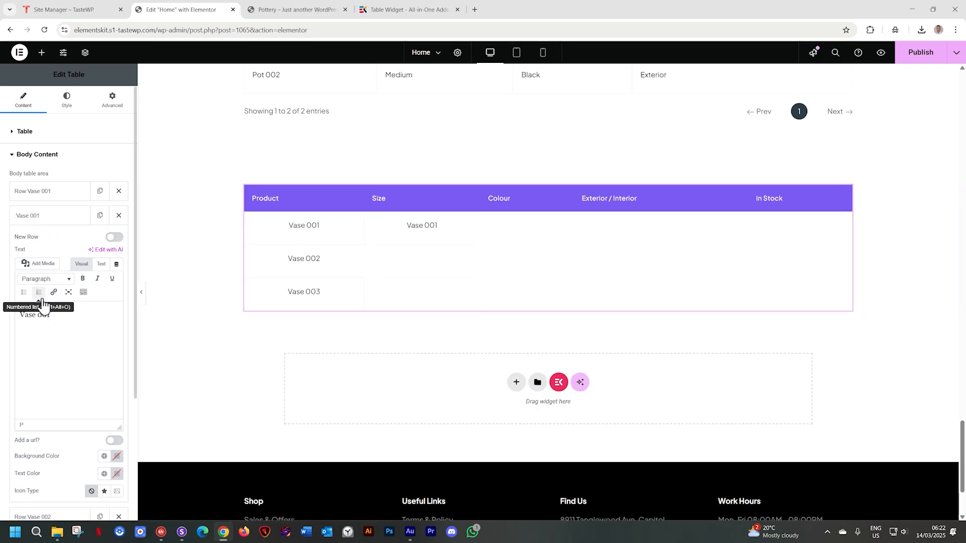
{"action": "triple_click", "coordinate": [63, 315]}
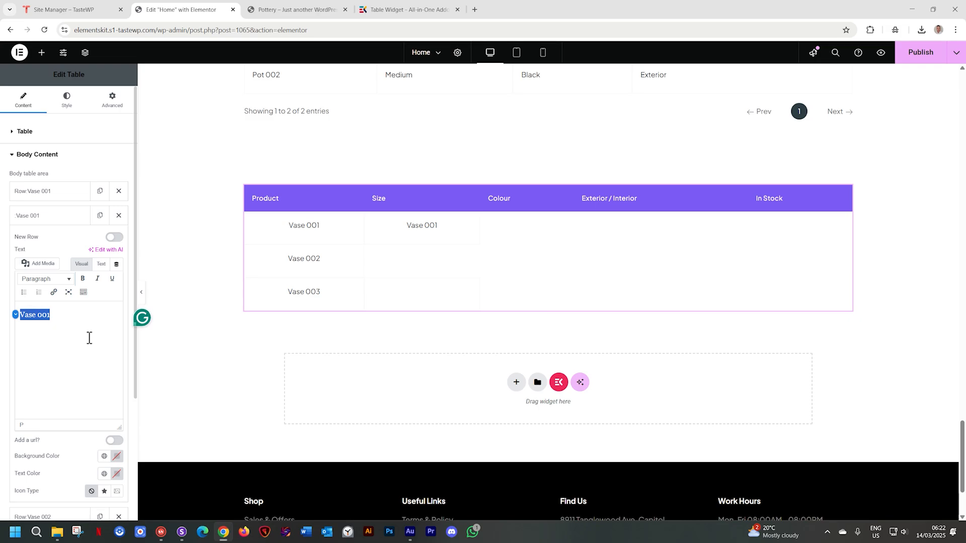
{"action": "type", "text": "small"}
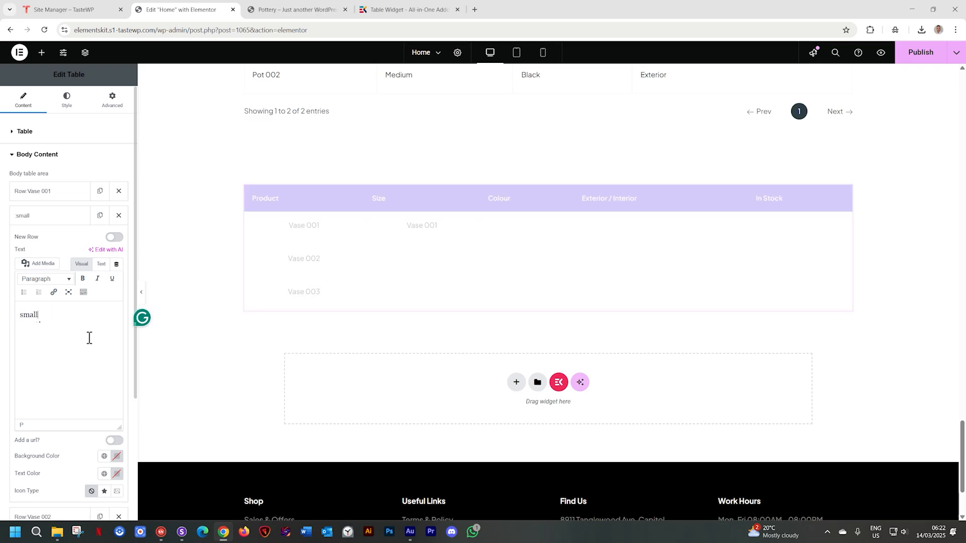
Create the Colour cell for Vase 001 by duplicating the "small" item and setting the copy's text to "white".
{"action": "left_click", "coordinate": [66, 216]}
{"action": "left_click", "coordinate": [101, 216]}
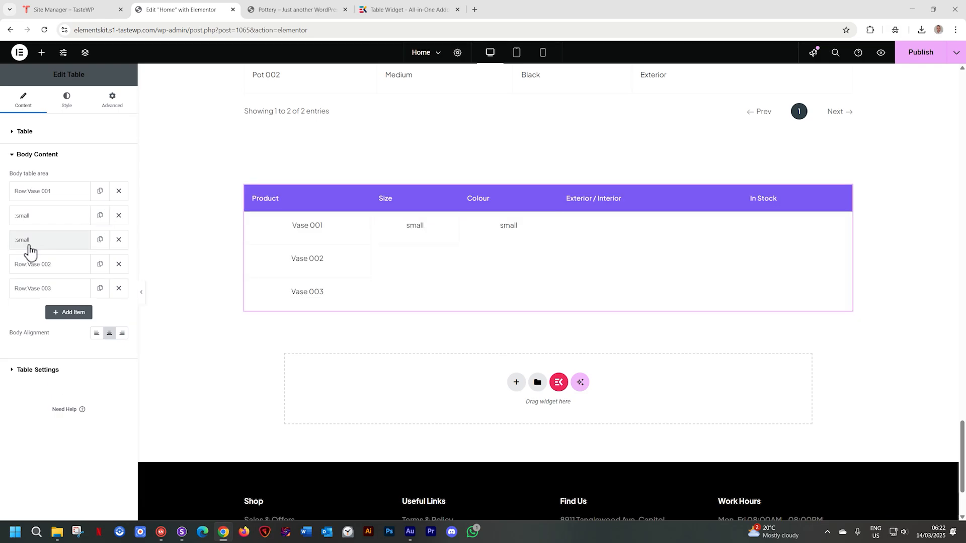
{"action": "left_click", "coordinate": [27, 248]}
{"action": "left_click_drag", "start_coordinate": [45, 339], "coordinate": [10, 339]}
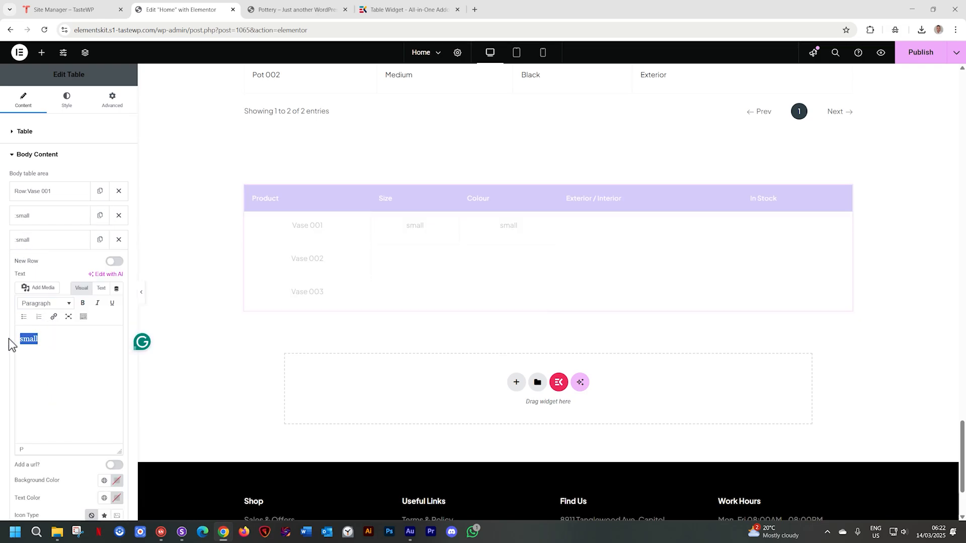
{"action": "type", "text": "white"}
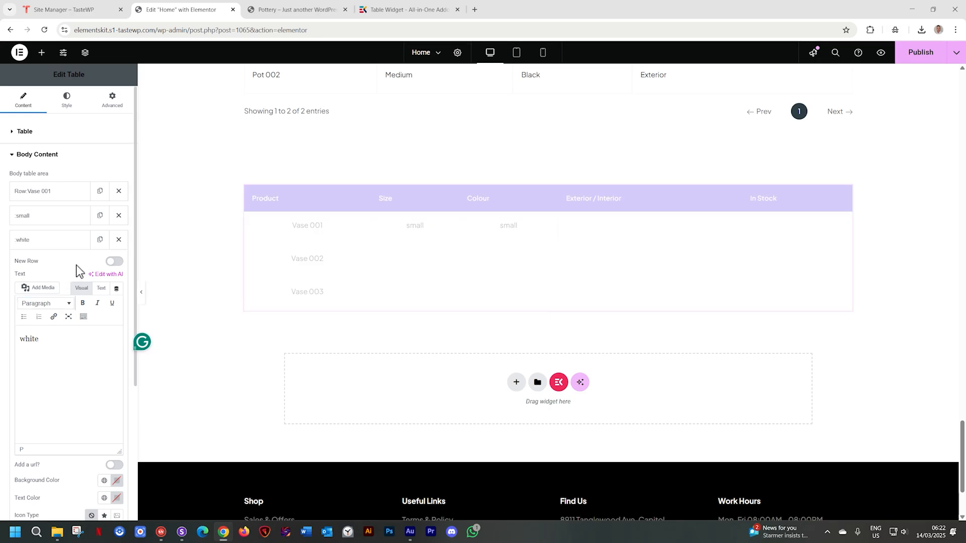
Create the Exterior / Interior cell for Vase 001 by duplicating the "white" item and setting the copy's text to "both".
{"action": "left_click", "coordinate": [100, 240]}
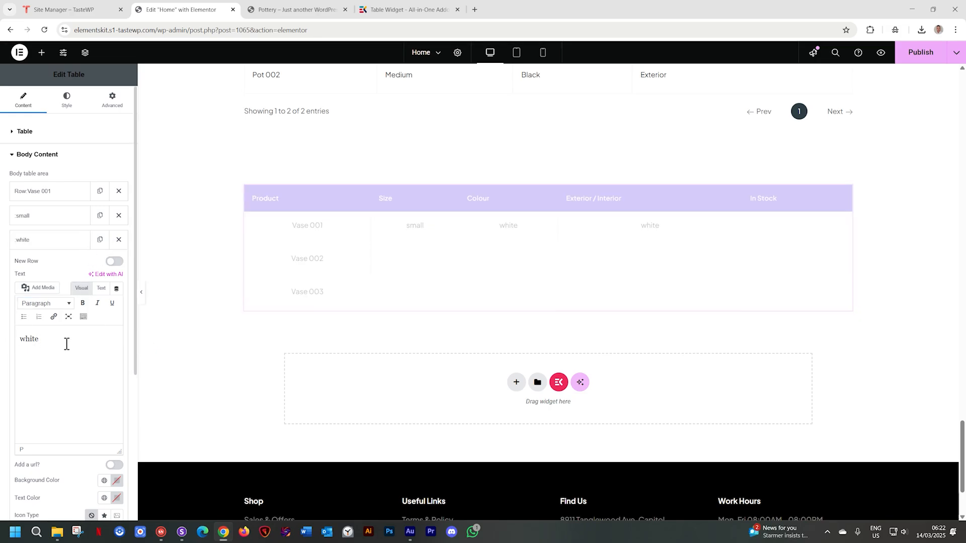
{"action": "left_click", "coordinate": [46, 245]}
{"action": "left_click", "coordinate": [45, 272]}
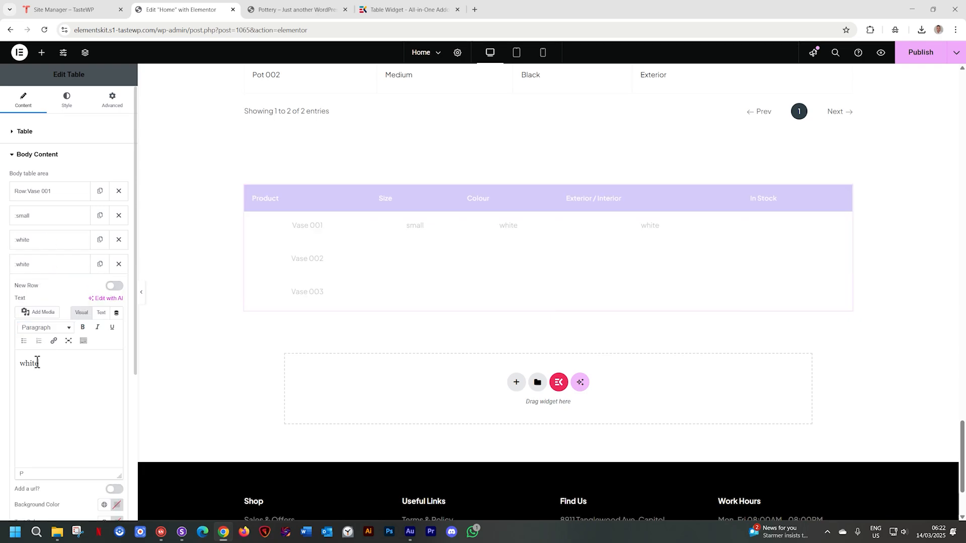
{"action": "left_click_drag", "start_coordinate": [44, 363], "coordinate": [19, 363]}
{"action": "type", "text": "both"}
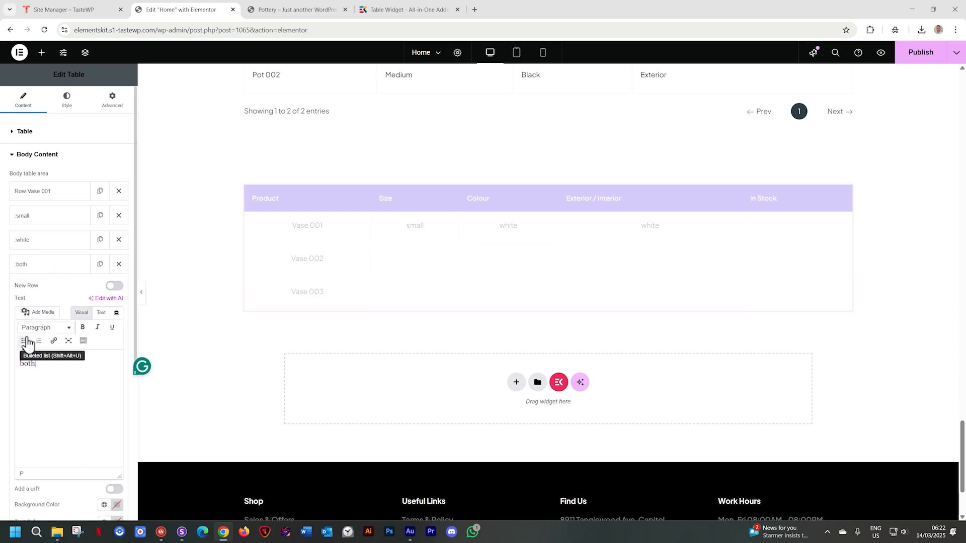
Duplicate the "both" item, set the copy's text to "available" for Vase 001's In Stock cell, and align the table body left.
{"action": "left_click", "coordinate": [99, 264]}
{"action": "left_click", "coordinate": [51, 289]}
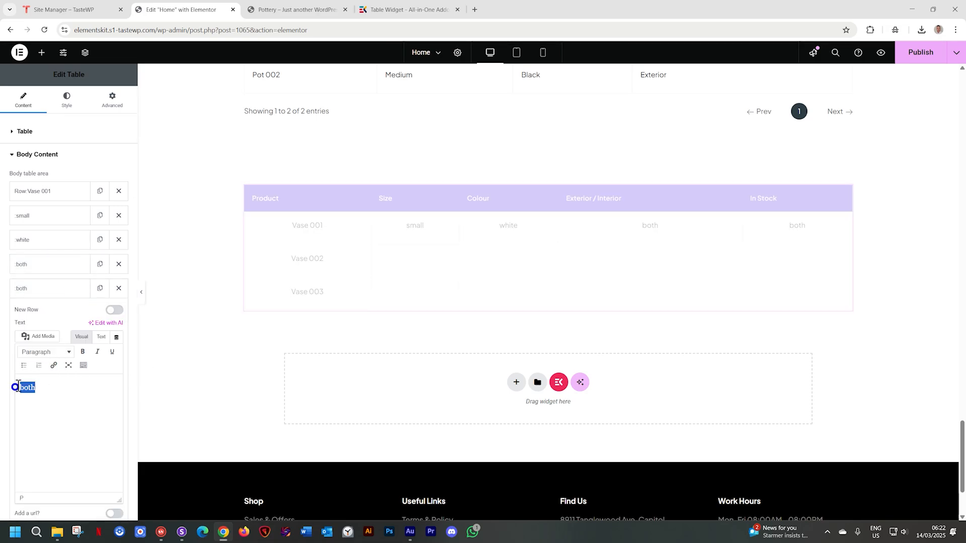
{"action": "type", "text": "avaialb"}
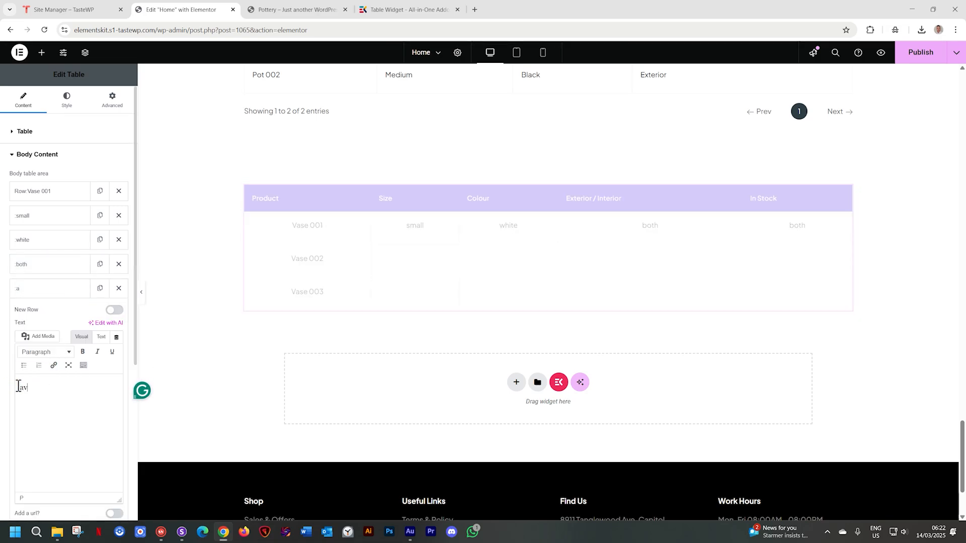
{"action": "key", "text": "BackSpace"}
{"action": "key", "text": "BackSpace"}
{"action": "key", "text": "BackSpace"}
{"action": "type", "text": "lable"}
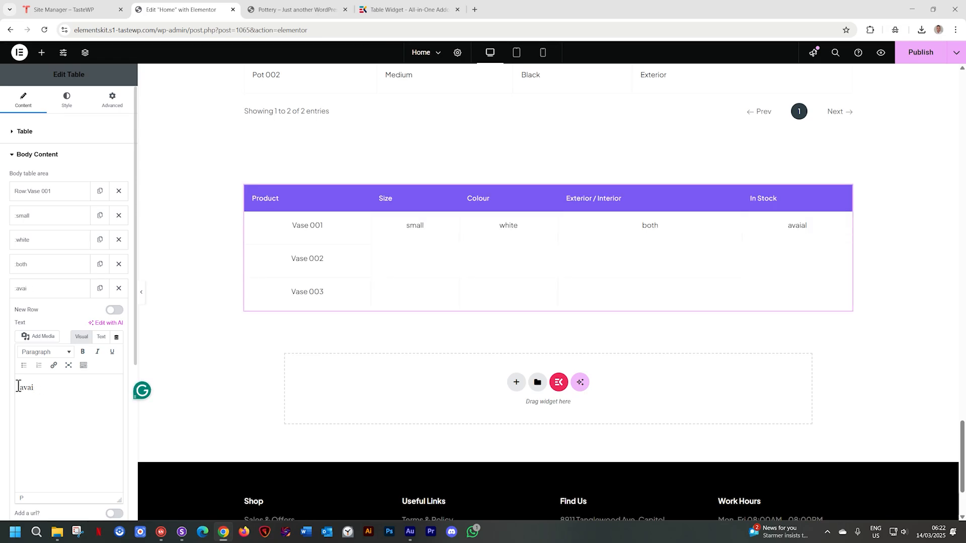
{"action": "left_click", "coordinate": [341, 246]}
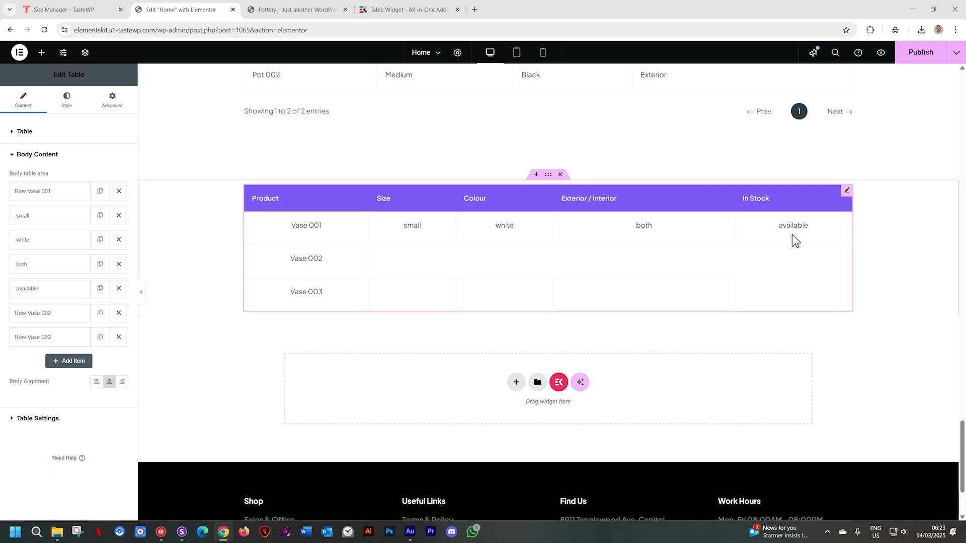
{"action": "left_click", "coordinate": [96, 383]}
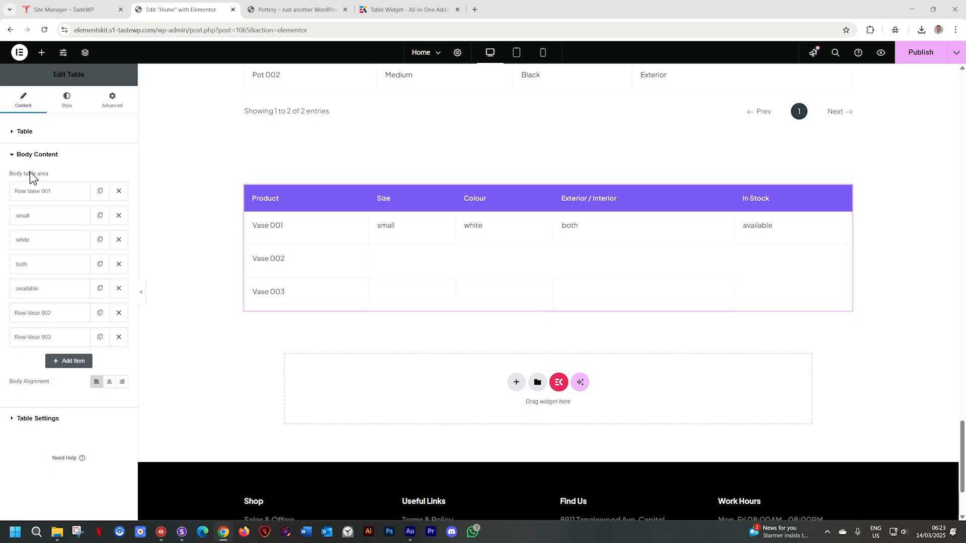
Create the Size cell for Vase 002 by duplicating that row item, turning off New Row on the copy and setting its text to "large".
{"action": "left_click", "coordinate": [56, 314]}
{"action": "left_click", "coordinate": [99, 314]}
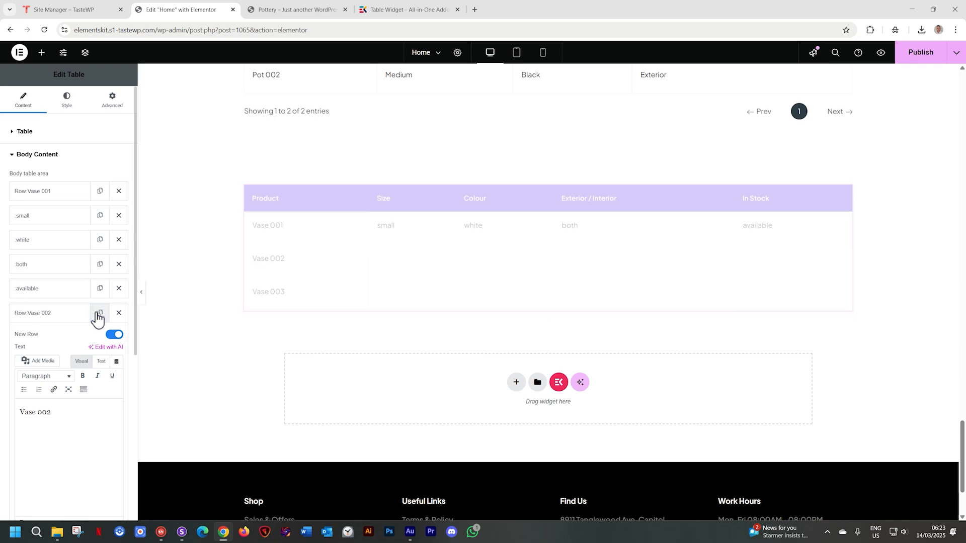
{"action": "left_click", "coordinate": [56, 317]}
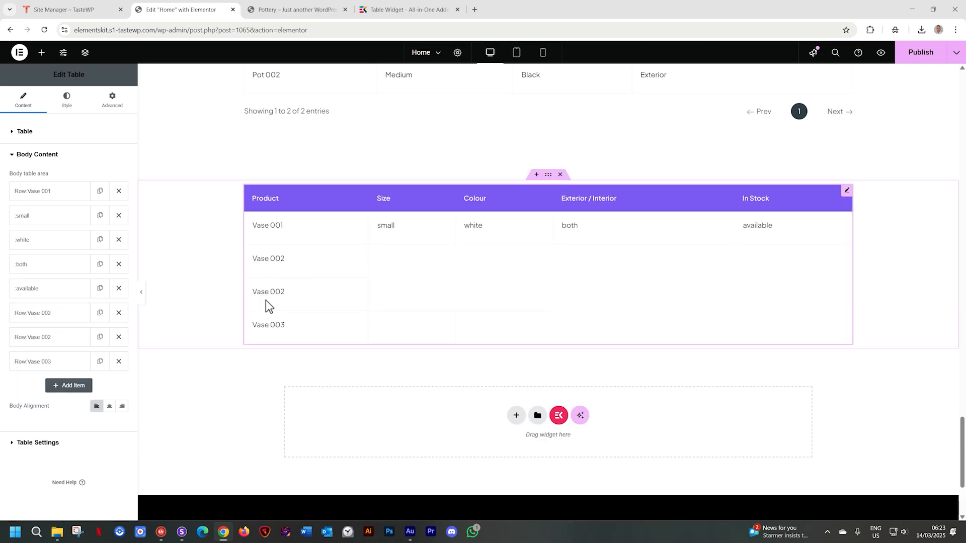
{"action": "left_click", "coordinate": [42, 346]}
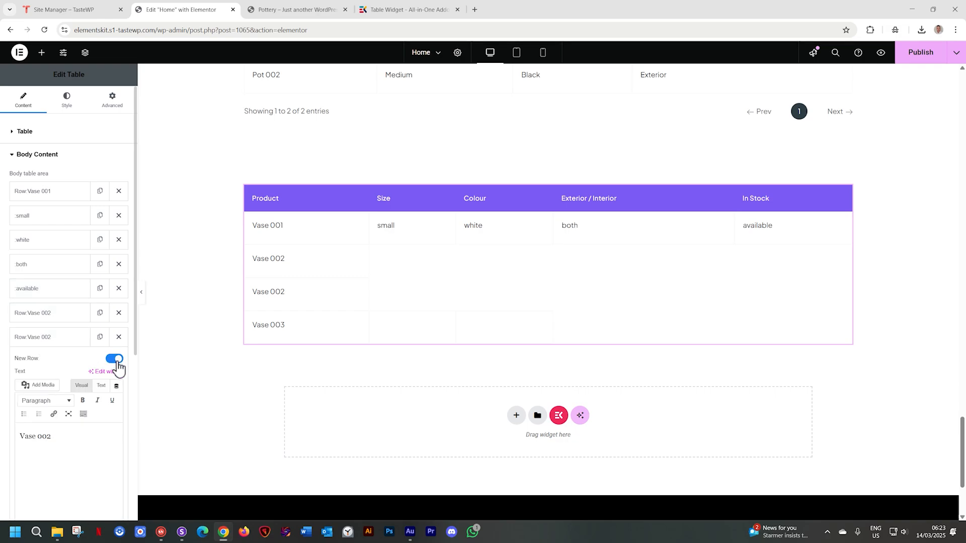
{"action": "left_click", "coordinate": [115, 359]}
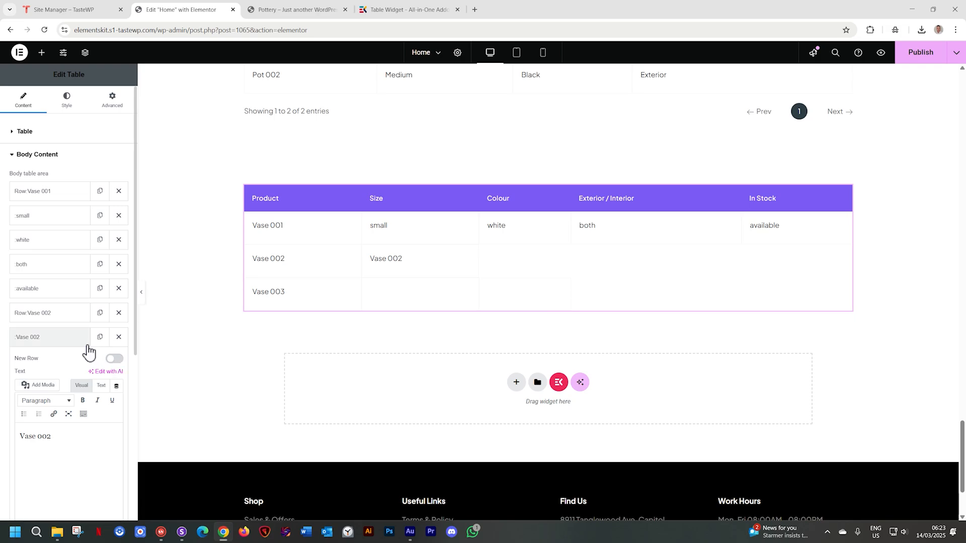
{"action": "scroll", "coordinate": [88, 347], "scroll_direction": "down", "scroll_amount": 2}
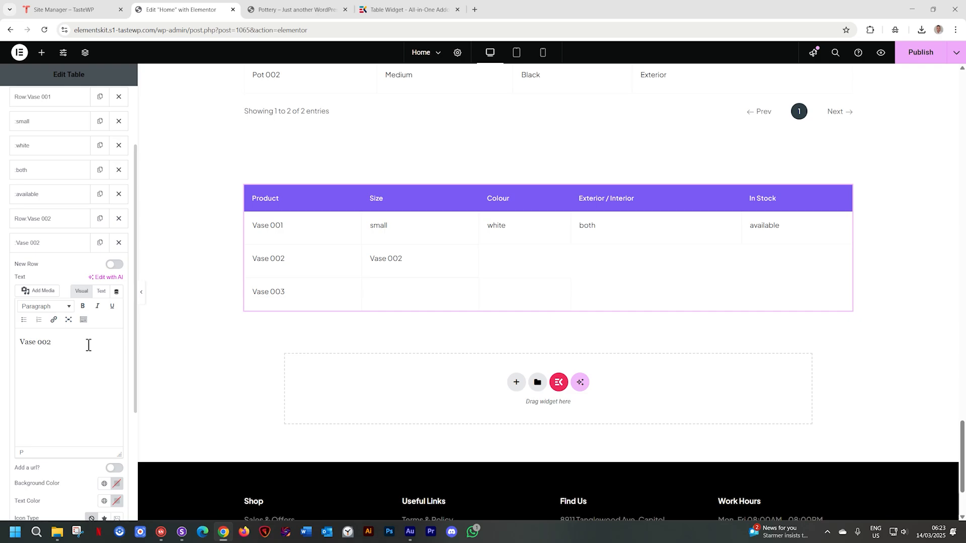
{"action": "left_click_drag", "start_coordinate": [65, 345], "coordinate": [21, 342]}
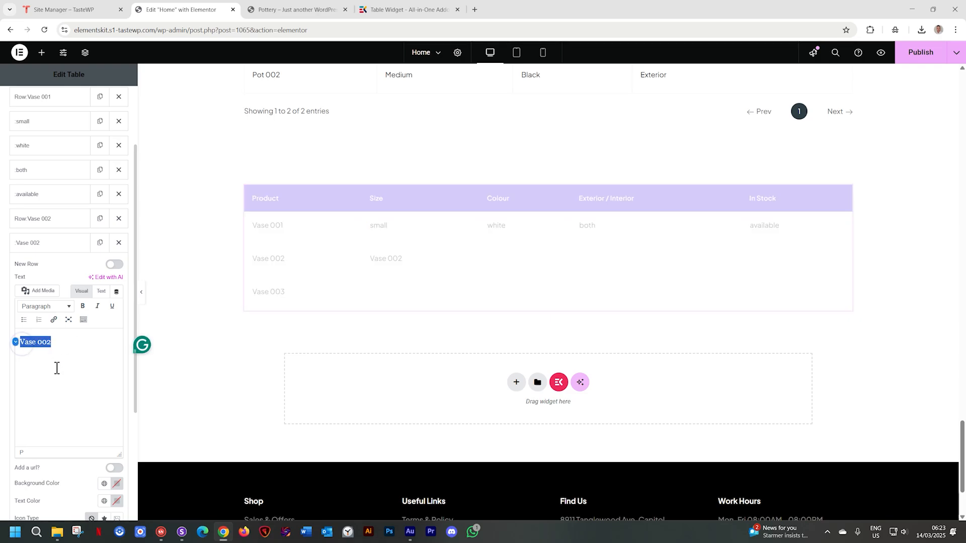
{"action": "type", "text": "large"}
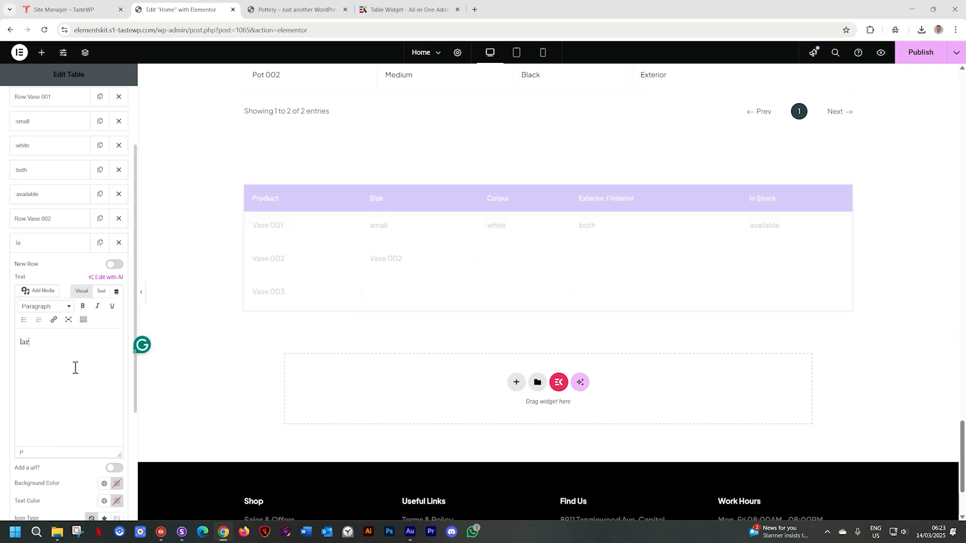
{"action": "left_click", "coordinate": [65, 248]}
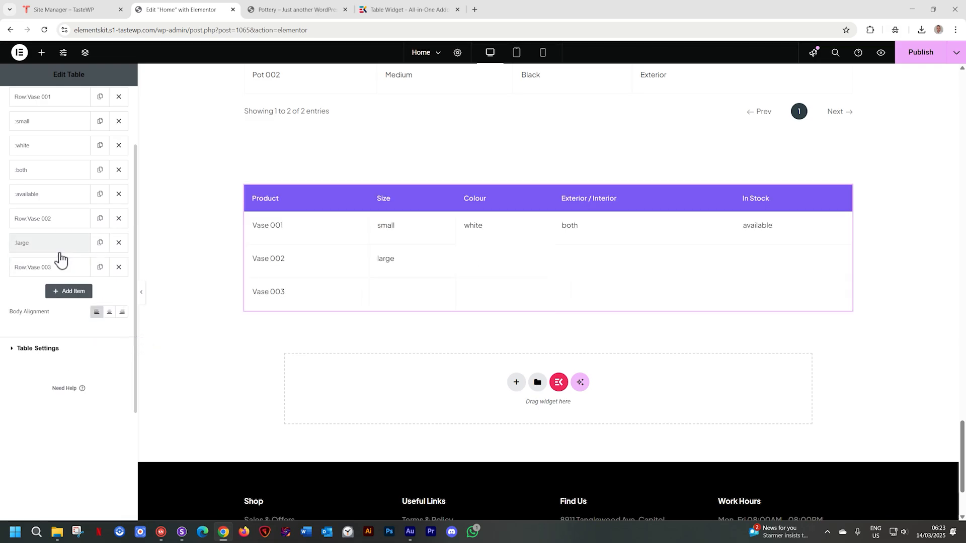
Duplicate the "large" item three times to fill the Colour, Exterior / Interior and In Stock cells of the Vase 002 row.
{"action": "left_click", "coordinate": [100, 243]}
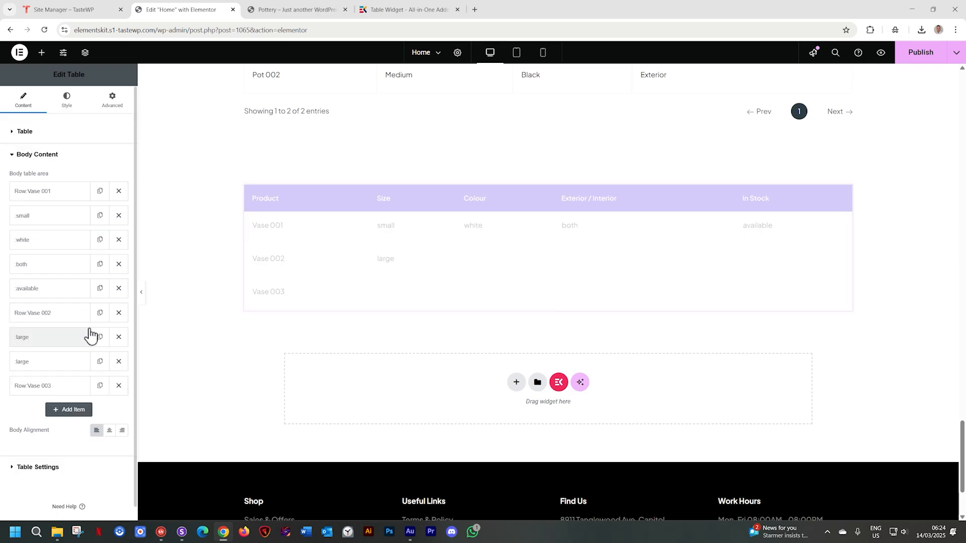
{"action": "left_click", "coordinate": [101, 362]}
{"action": "left_click", "coordinate": [101, 389]}
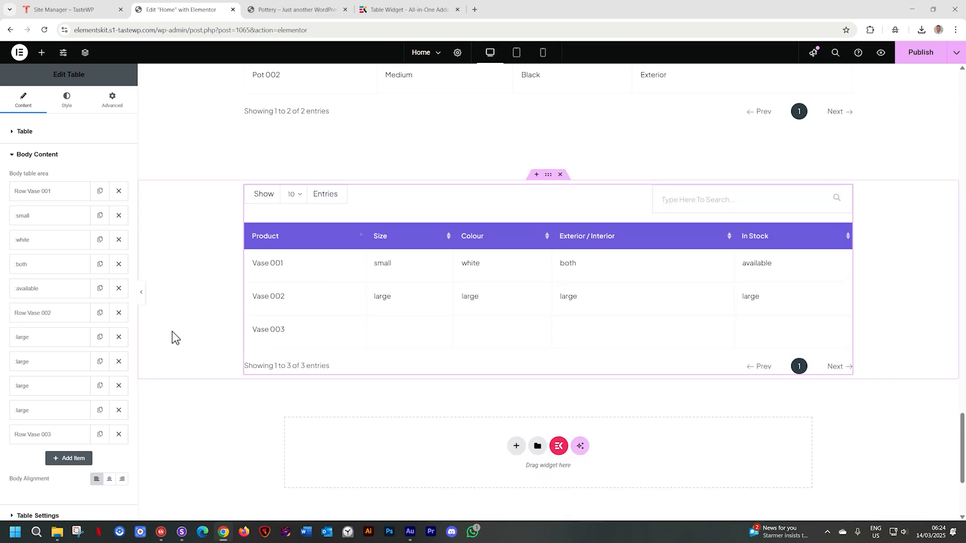
Change the text of the Colour cell in the Vase 002 row to "brown".
{"action": "left_click", "coordinate": [68, 362]}
{"action": "double_click", "coordinate": [28, 462]}
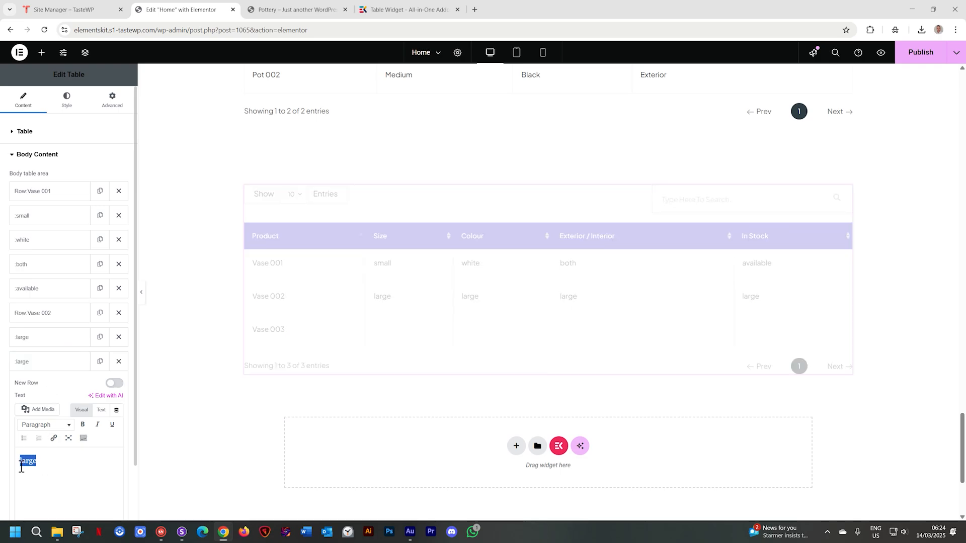
{"action": "type", "text": "brown"}
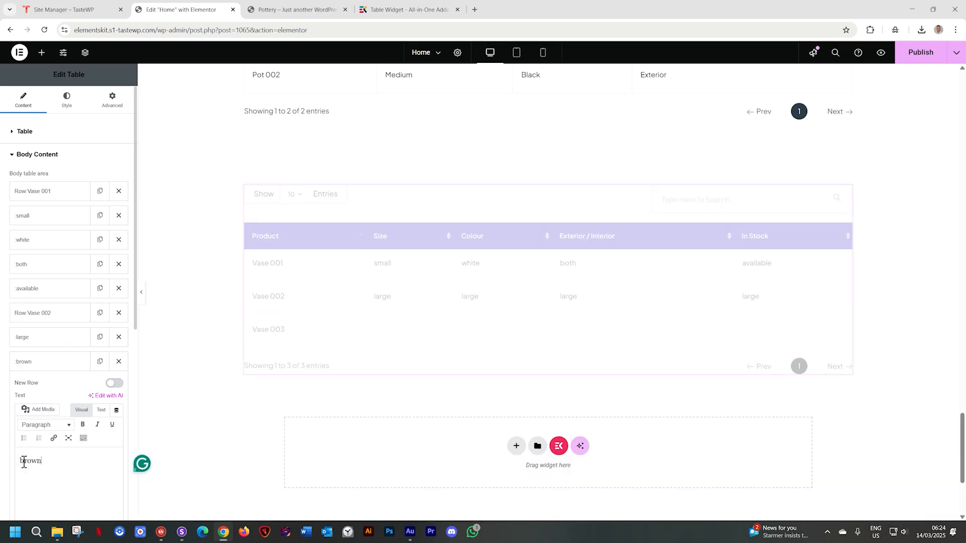
{"action": "left_click", "coordinate": [43, 369]}
Change the text of the Exterior / Interior cell in the Vase 002 row to "interior".
{"action": "left_click", "coordinate": [37, 392]}
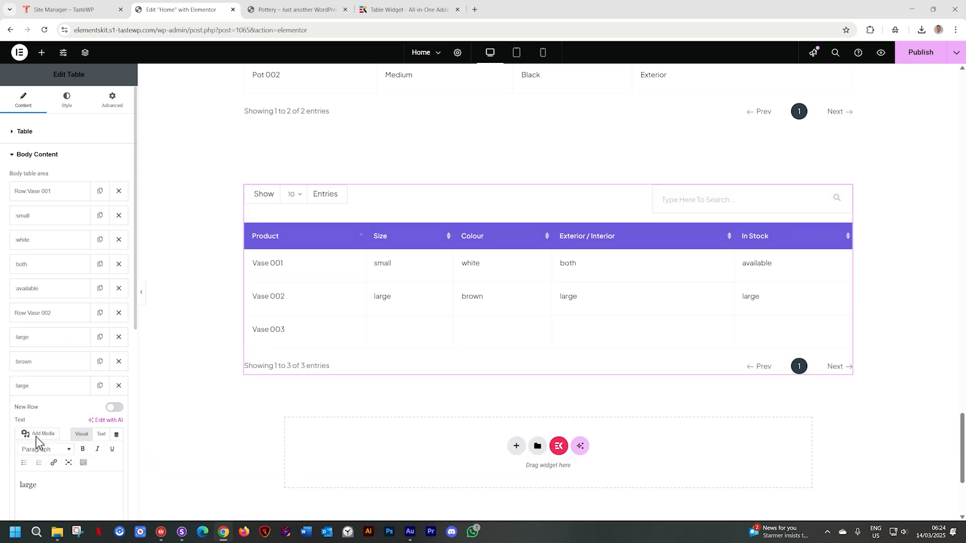
{"action": "left_click_drag", "start_coordinate": [47, 484], "coordinate": [15, 485]}
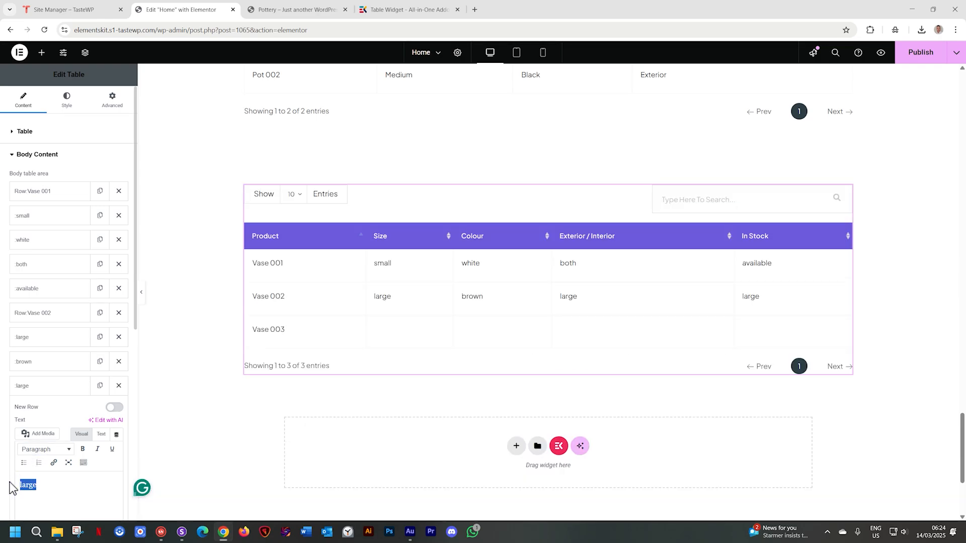
{"action": "type", "text": "interior"}
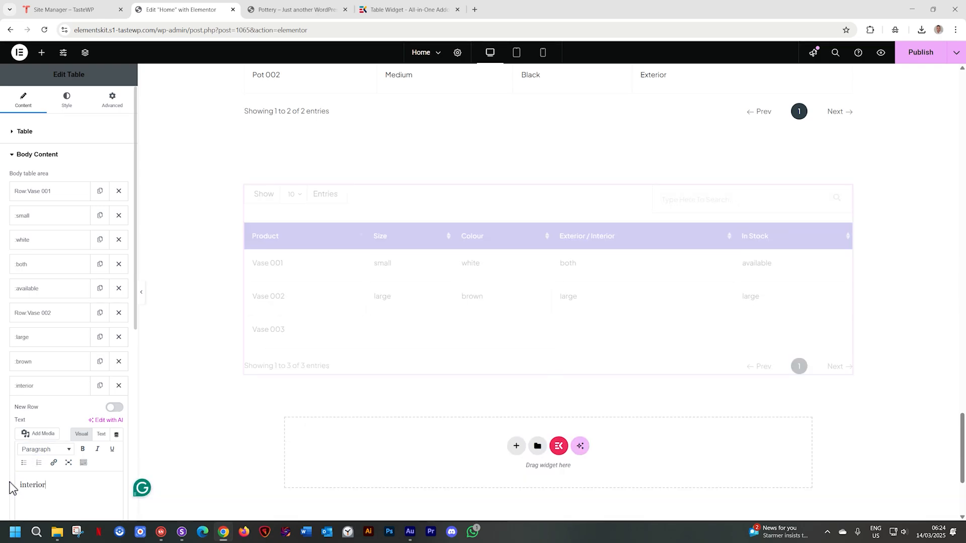
{"action": "left_click", "coordinate": [65, 386]}
Change the text of the In Stock cell in the Vase 002 row to "no".
{"action": "left_click", "coordinate": [40, 410]}
{"action": "left_click_drag", "start_coordinate": [46, 503], "coordinate": [17, 508]}
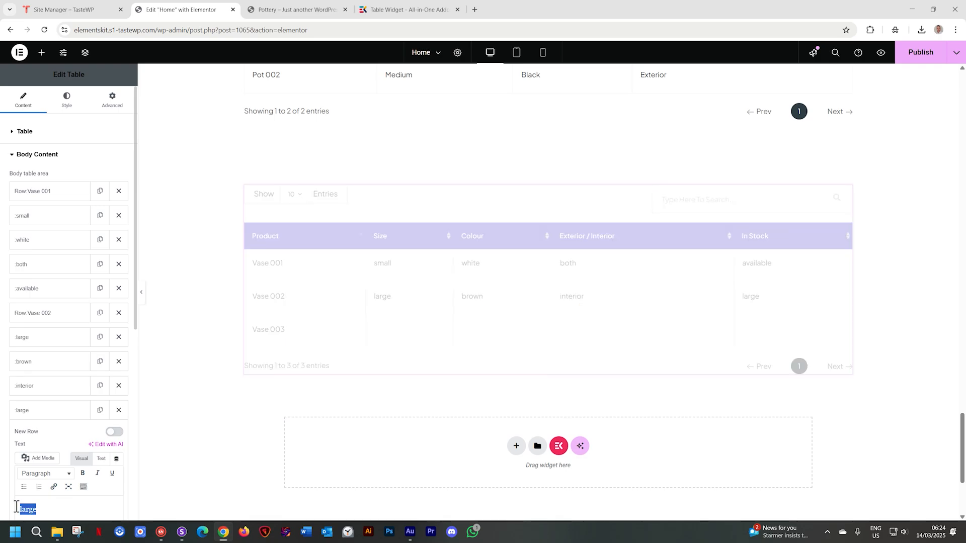
{"action": "type", "text": "no"}
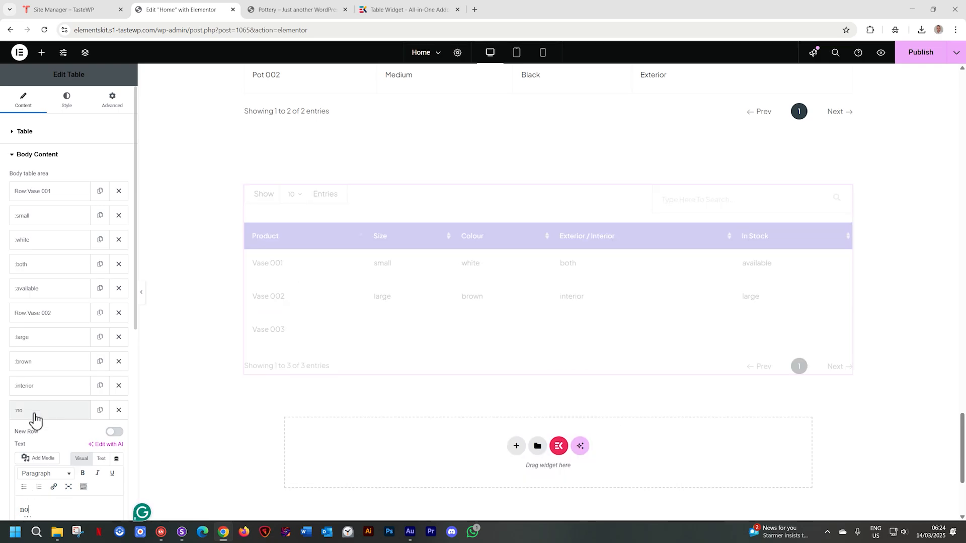
{"action": "left_click", "coordinate": [31, 411]}
Duplicate the Vase 003 row item and turn off New Row on the copy to make it that row's Size cell.
{"action": "scroll", "coordinate": [42, 334], "scroll_direction": "down", "scroll_amount": 2}
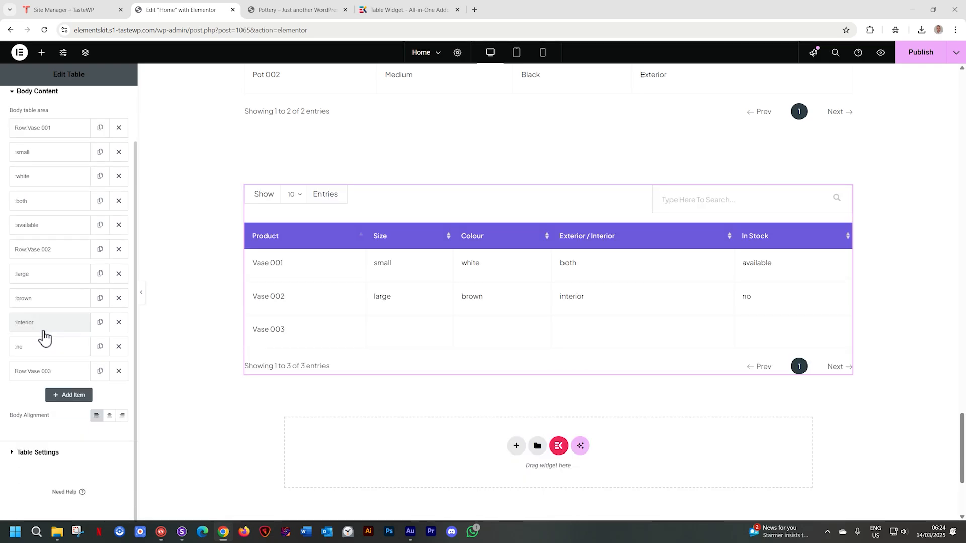
{"action": "left_click", "coordinate": [99, 372]}
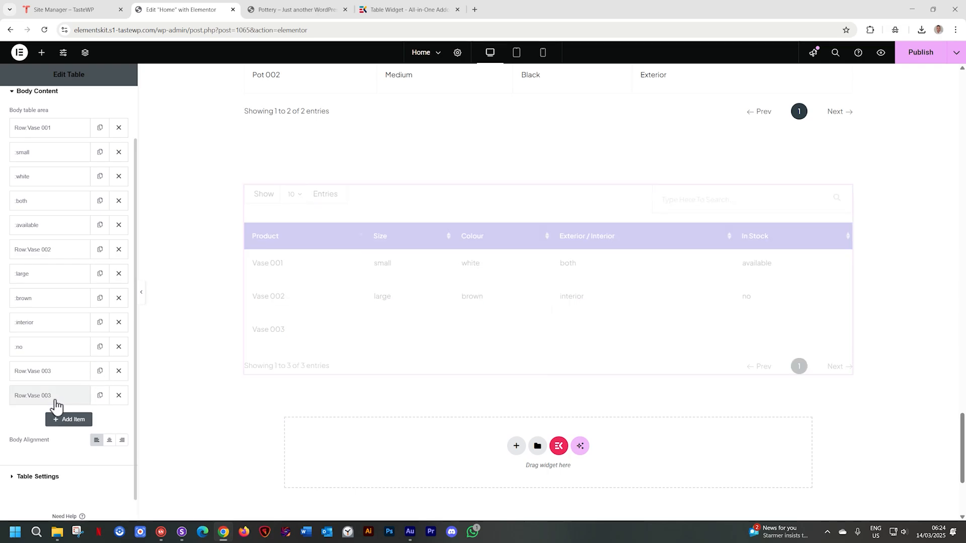
{"action": "left_click", "coordinate": [57, 399]}
{"action": "left_click", "coordinate": [115, 417]}
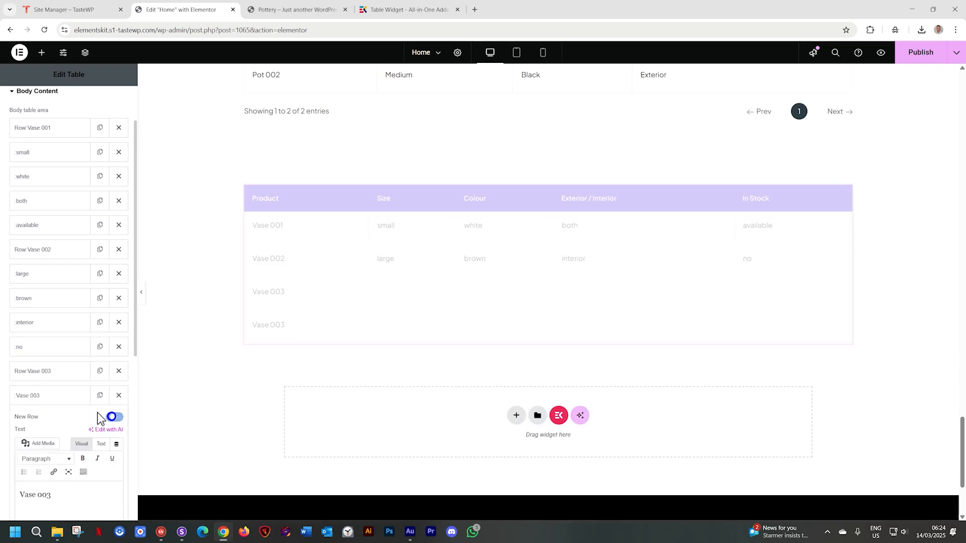
{"action": "left_click", "coordinate": [71, 396]}
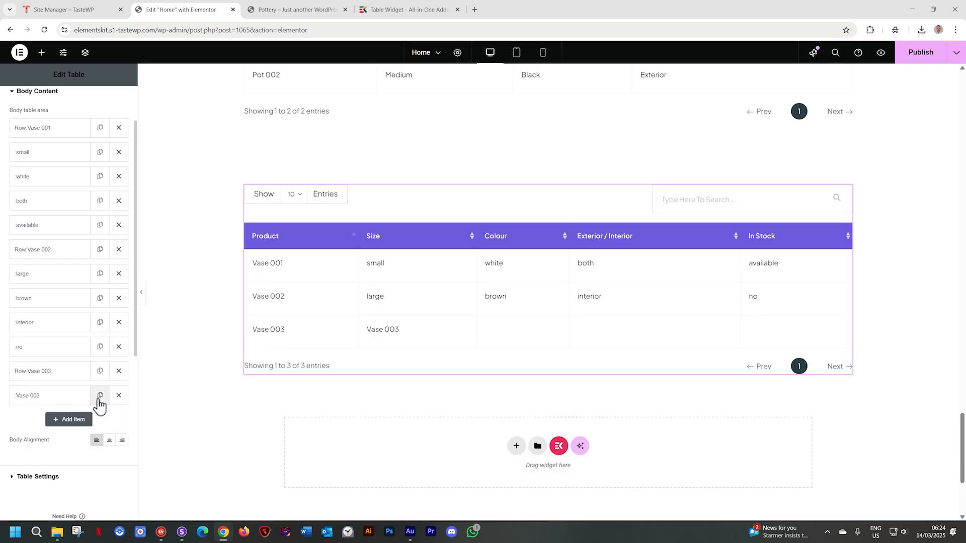
Duplicate the Vase 003 Size cell item three times to fill the row's remaining columns.
{"action": "left_click", "coordinate": [99, 396]}
{"action": "left_click", "coordinate": [100, 419]}
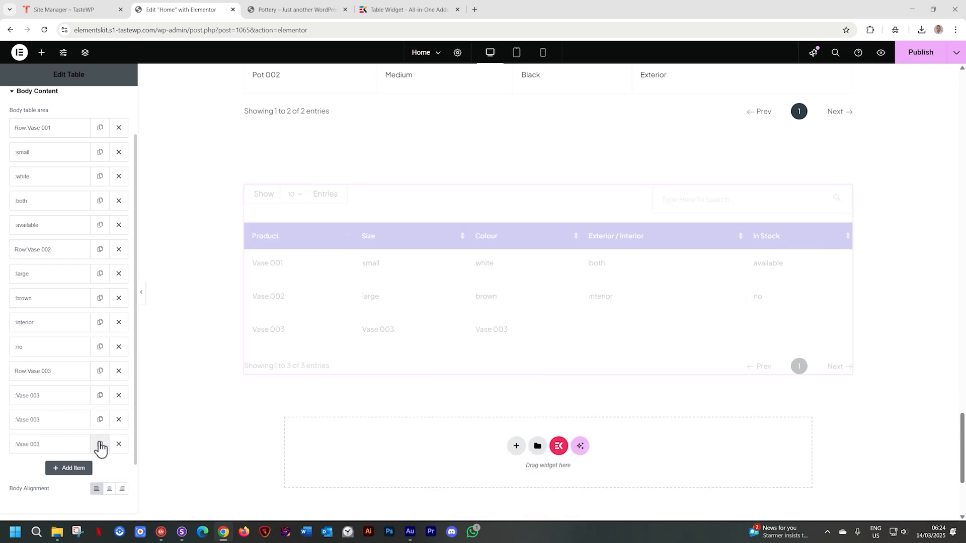
{"action": "left_click", "coordinate": [99, 444]}
Change the text of the Size cell in the Vase 003 row to "medium".
{"action": "left_click", "coordinate": [61, 401]}
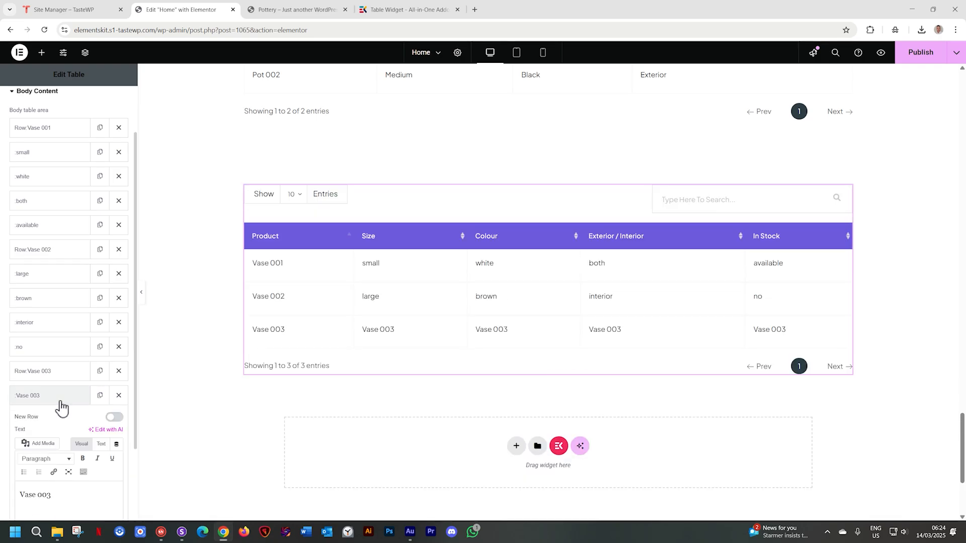
{"action": "left_click_drag", "start_coordinate": [59, 495], "coordinate": [2, 499]}
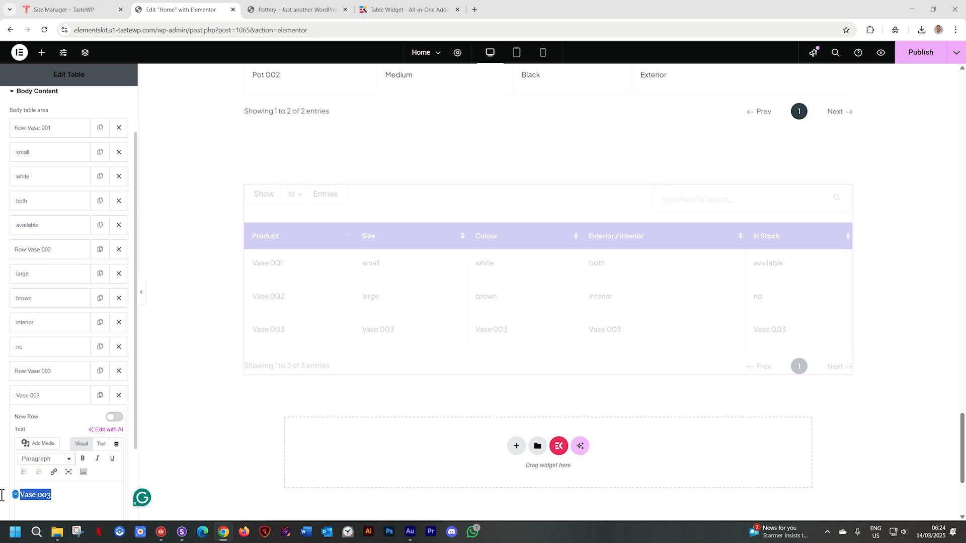
{"action": "type", "text": "medium"}
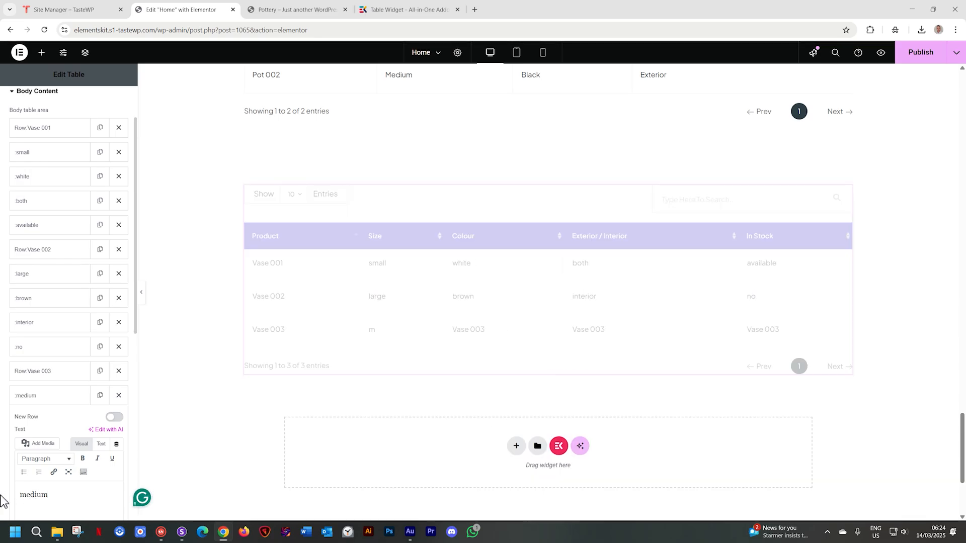
{"action": "left_click", "coordinate": [43, 396]}
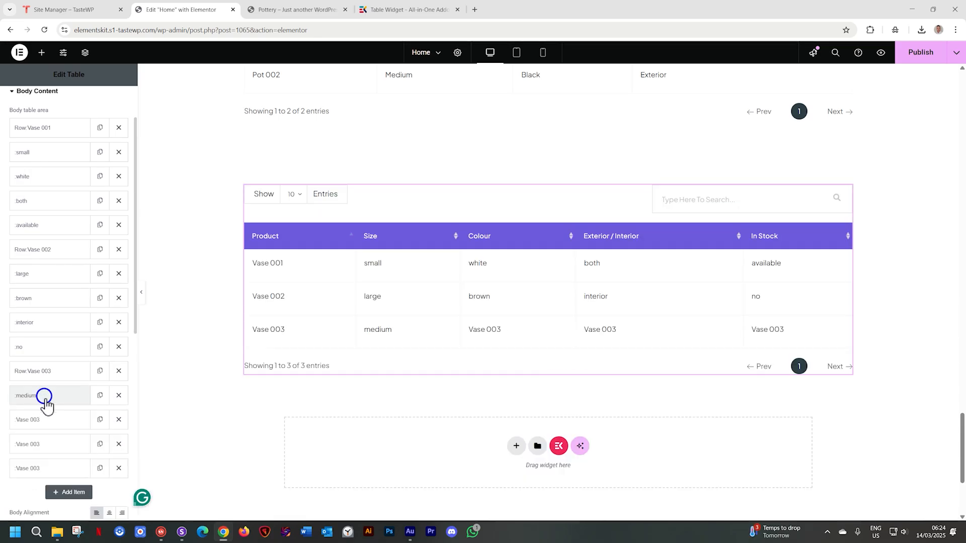
Change the text of the Colour cell in the Vase 003 row to "beige".
{"action": "left_click", "coordinate": [47, 416]}
{"action": "scroll", "coordinate": [41, 462], "scroll_direction": "down", "scroll_amount": 1}
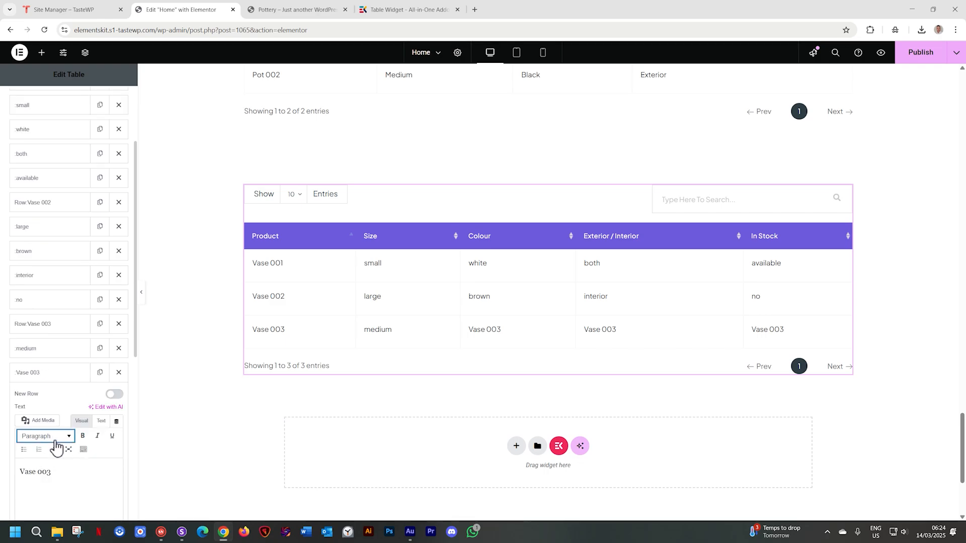
{"action": "left_click_drag", "start_coordinate": [59, 475], "coordinate": [9, 476]}
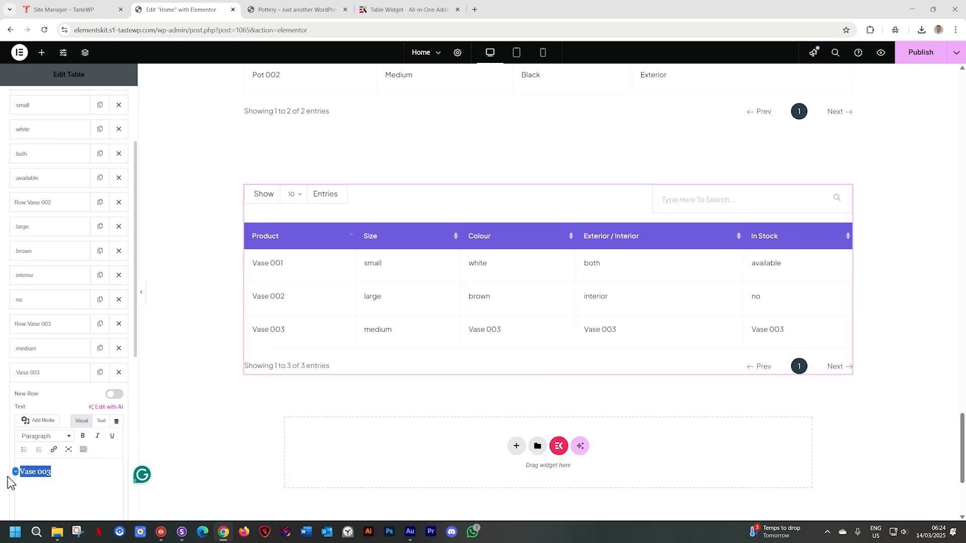
{"action": "type", "text": "beige"}
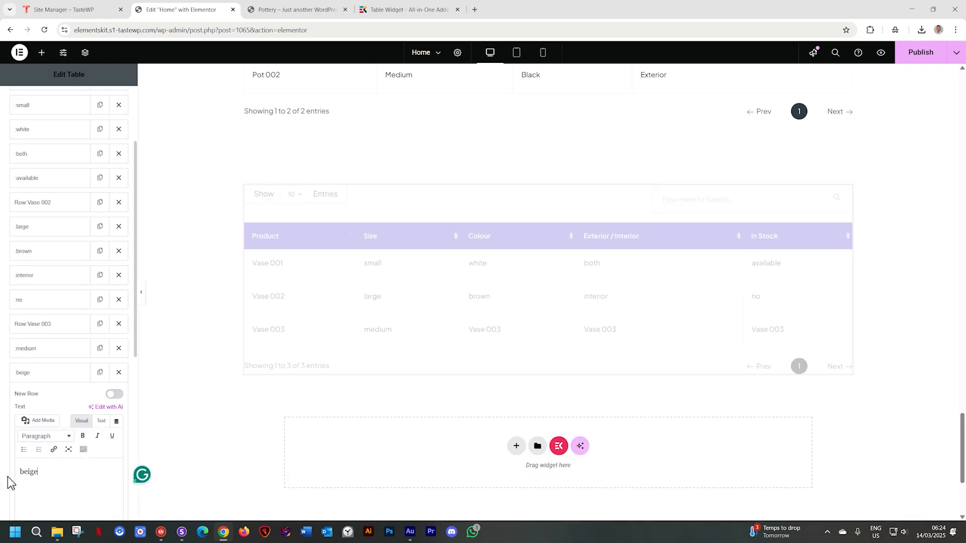
{"action": "left_click", "coordinate": [24, 378]}
Change the text of the Exterior / Interior cell in the Vase 003 row to "exterior".
{"action": "left_click", "coordinate": [38, 399]}
{"action": "scroll", "coordinate": [40, 442], "scroll_direction": "down", "scroll_amount": 1}
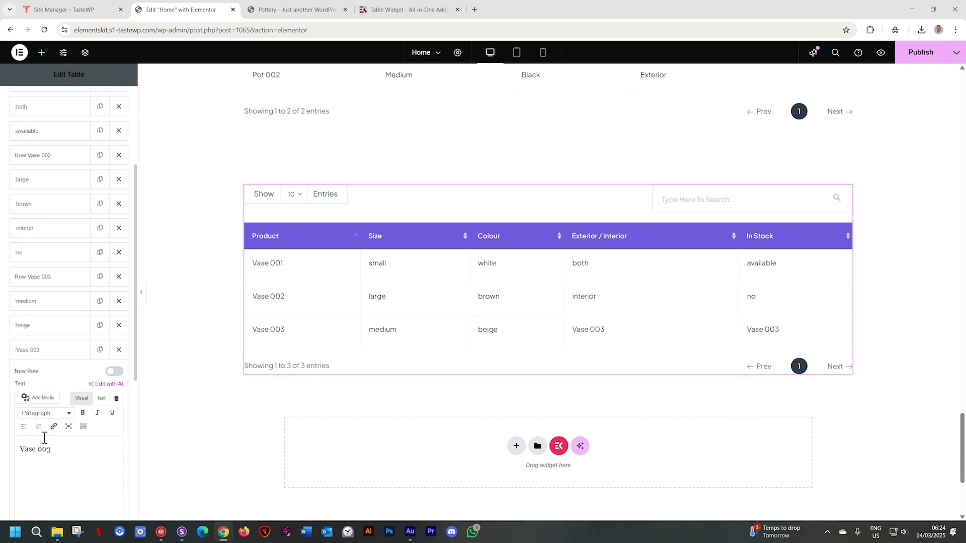
{"action": "left_click_drag", "start_coordinate": [54, 450], "coordinate": [1, 450]}
{"action": "type", "text": "exterior"}
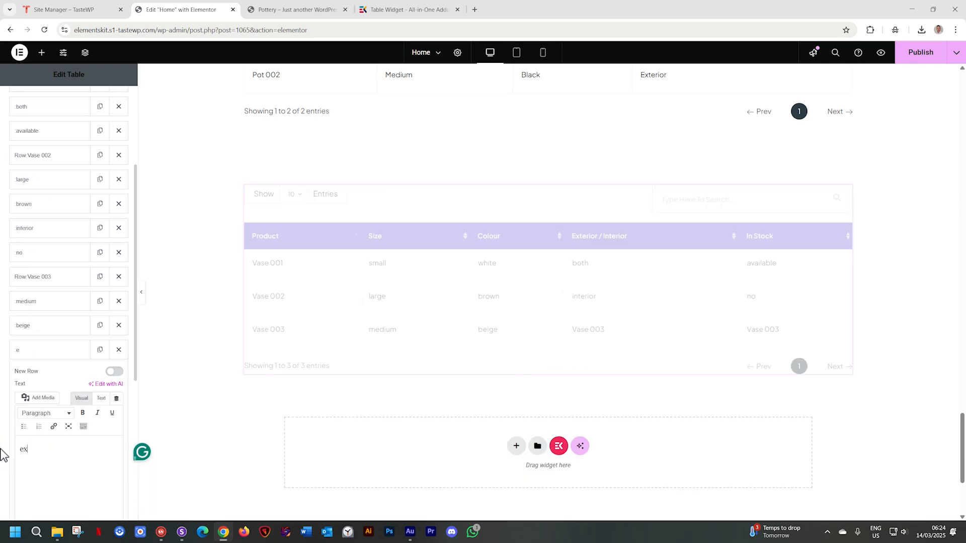
{"action": "left_click", "coordinate": [59, 354]}
Change the text of the In Stock cell in the Vase 003 row to "available".
{"action": "left_click", "coordinate": [44, 375]}
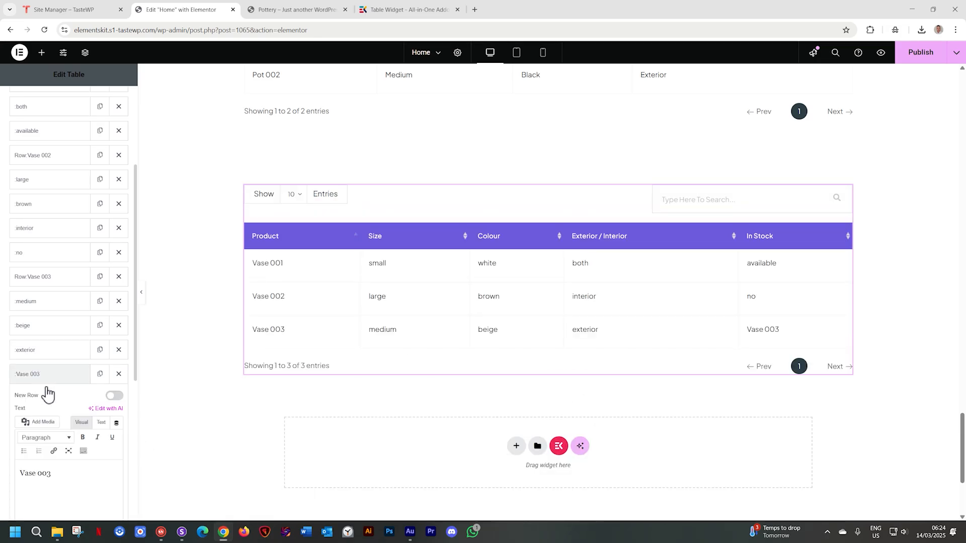
{"action": "left_click_drag", "start_coordinate": [68, 477], "coordinate": [12, 473]}
{"action": "type", "text": "a"}
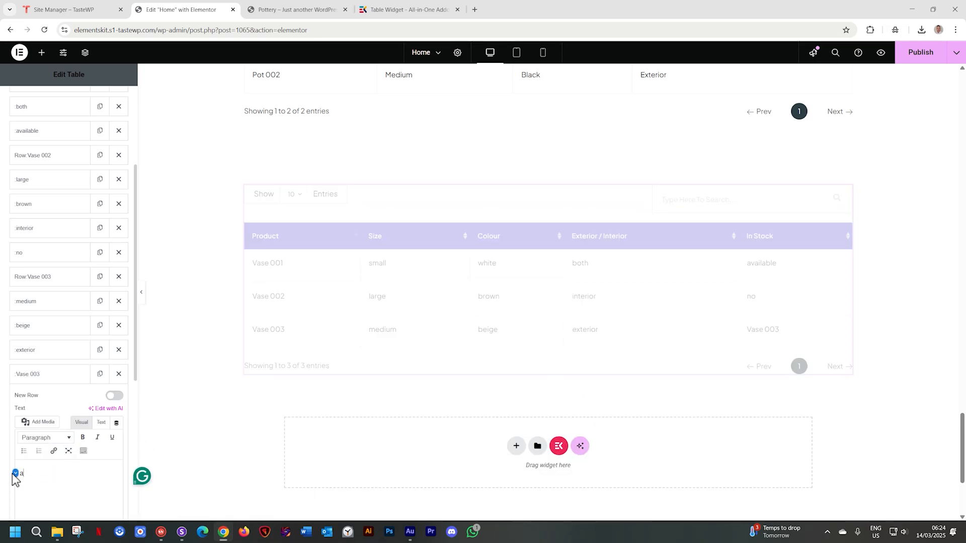
{"action": "type", "text": "vailable"}
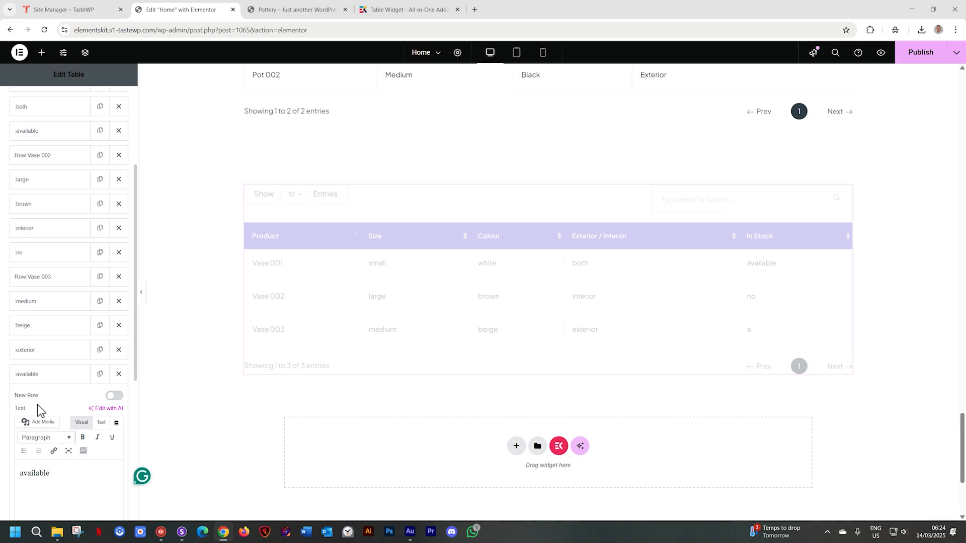
{"action": "left_click", "coordinate": [54, 379]}
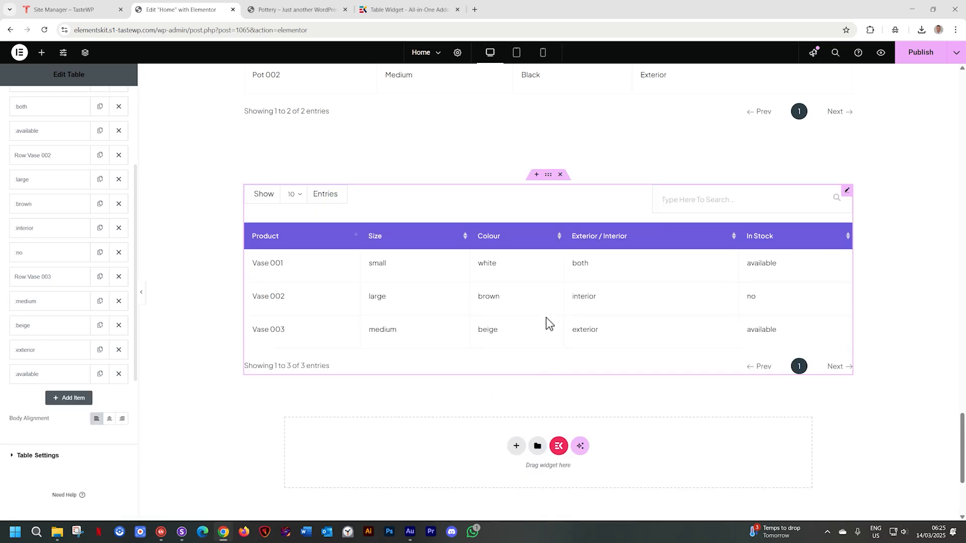
Review the vase table's settings, including the search, ordering, responsive, pagination and navigation icon options.
{"action": "scroll", "coordinate": [51, 146], "scroll_direction": "up", "scroll_amount": 3}
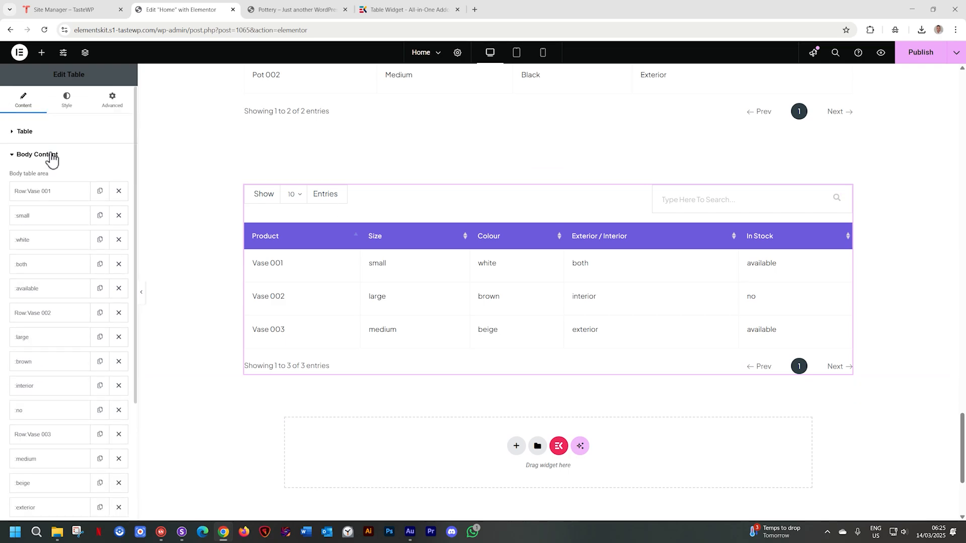
{"action": "left_click", "coordinate": [51, 156]}
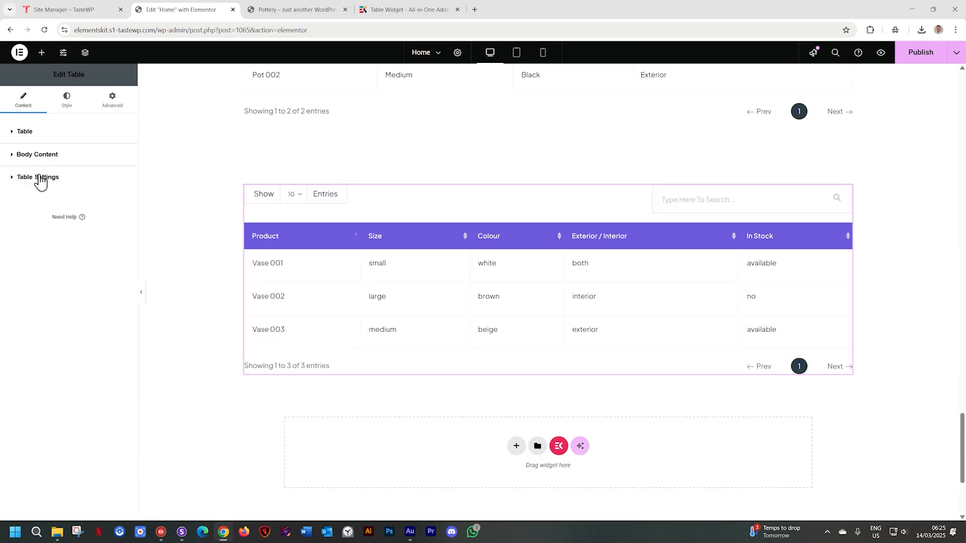
{"action": "left_click", "coordinate": [39, 178]}
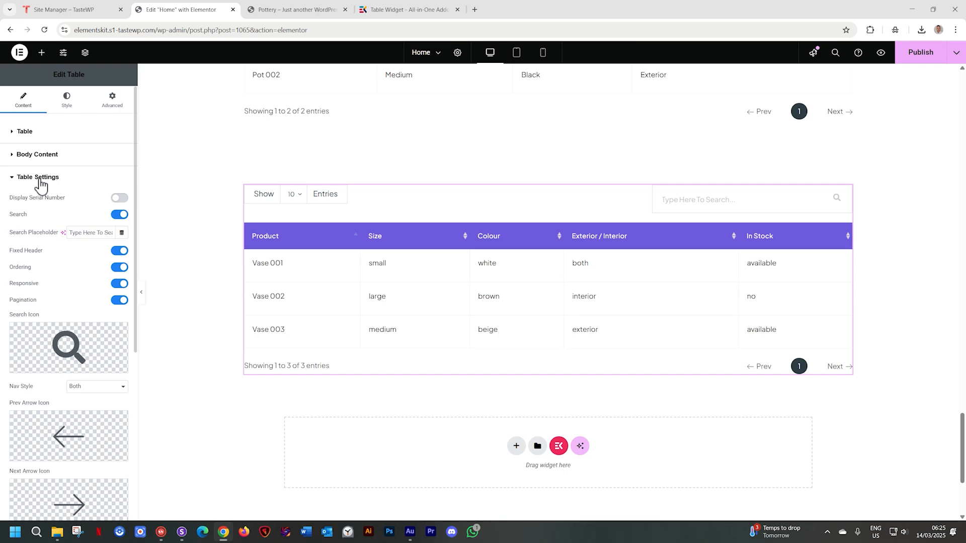
{"action": "scroll", "coordinate": [55, 260], "scroll_direction": "down", "scroll_amount": 3}
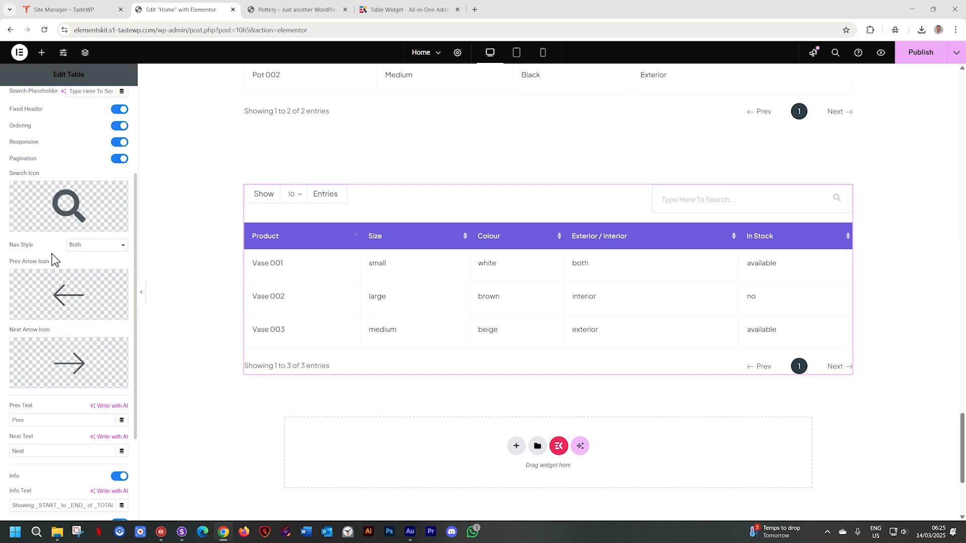
{"action": "scroll", "coordinate": [54, 260], "scroll_direction": "up", "scroll_amount": 3}
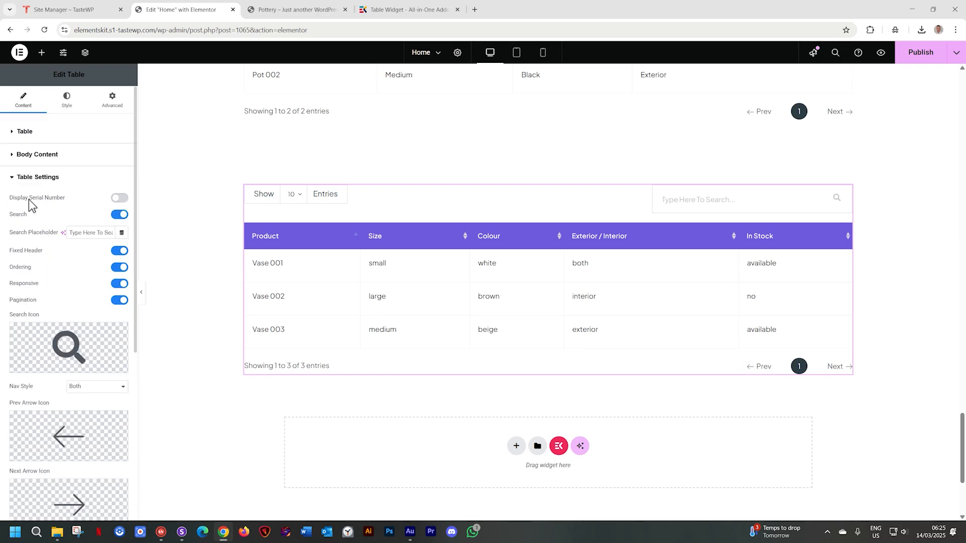
Try a serial number column with the header text "no" on the vase table and turn it off again.
{"action": "left_click", "coordinate": [119, 198]}
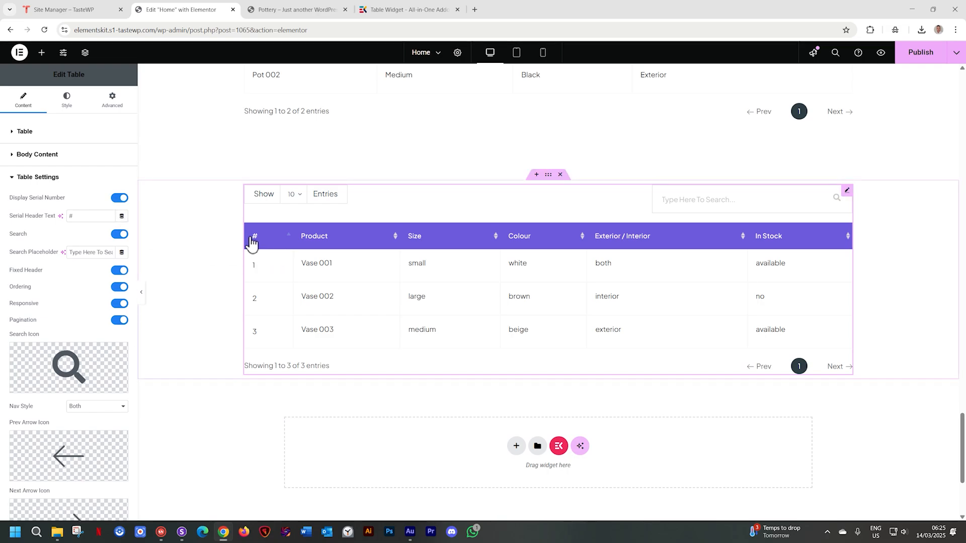
{"action": "left_click", "coordinate": [81, 218]}
{"action": "key", "text": "BackSpace"}
{"action": "type", "text": "no"}
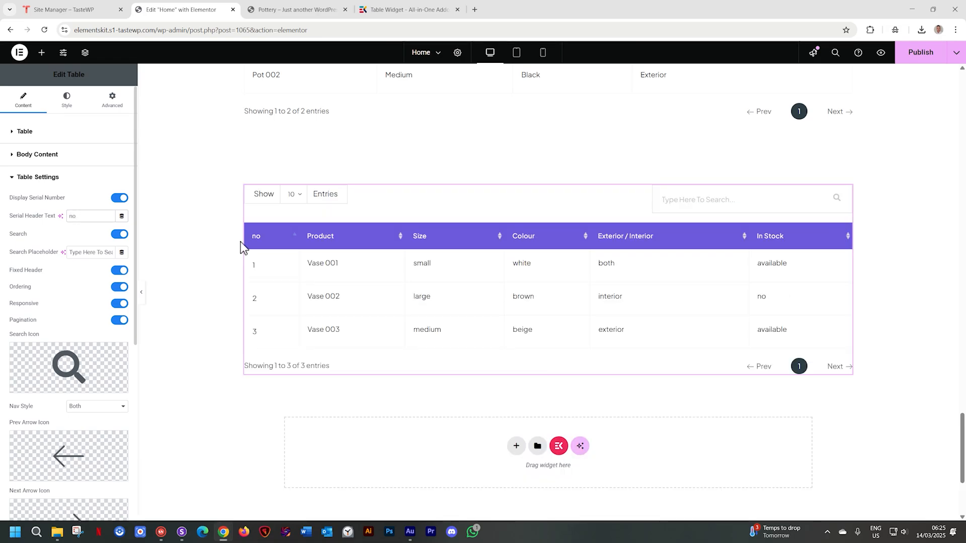
{"action": "left_click", "coordinate": [119, 200]}
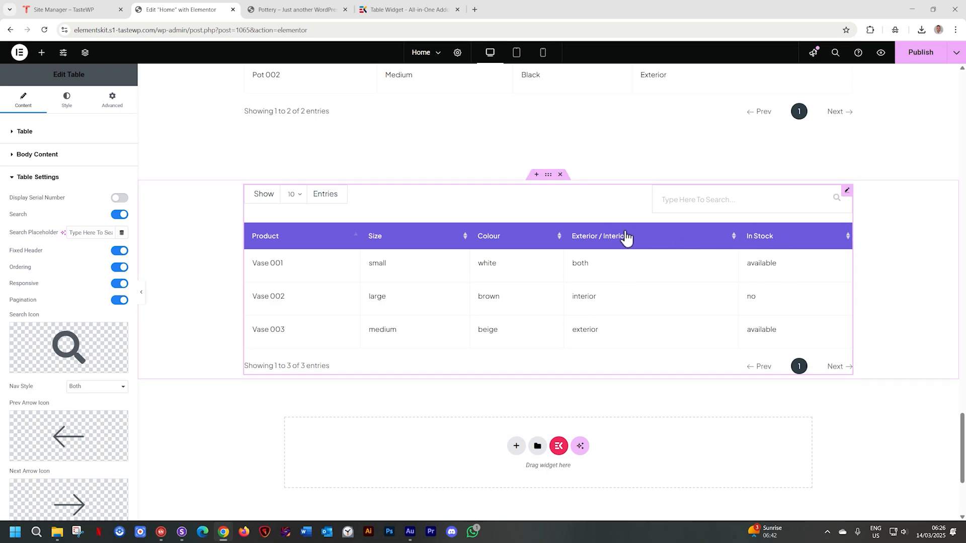
Publish the Home page and reload the site in the multi-device preview app.
{"action": "left_click", "coordinate": [922, 59]}
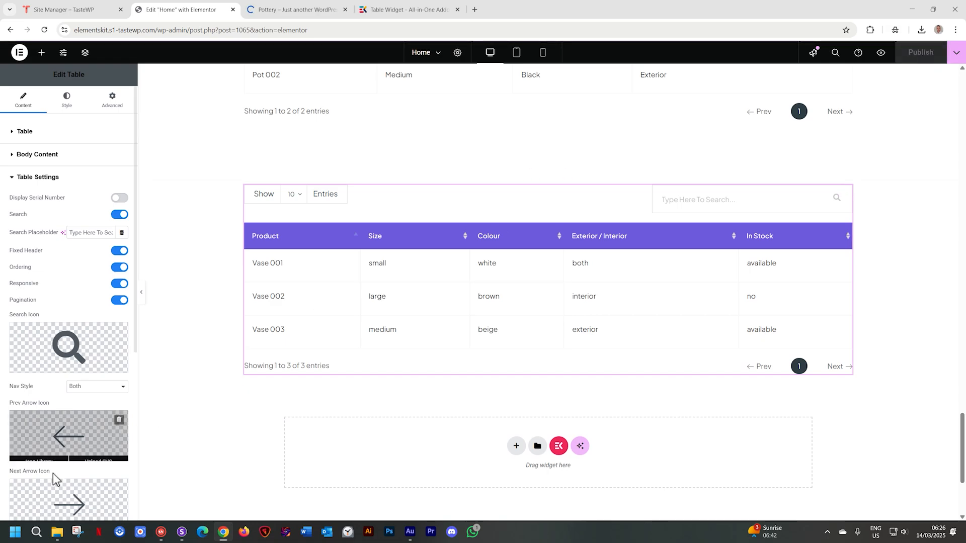
{"action": "left_click", "coordinate": [180, 537]}
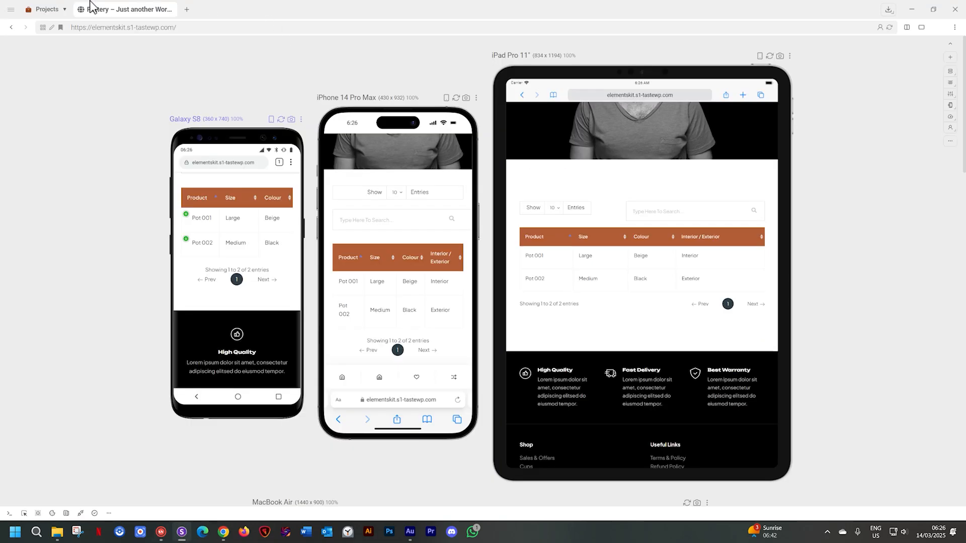
{"action": "left_click", "coordinate": [889, 28]}
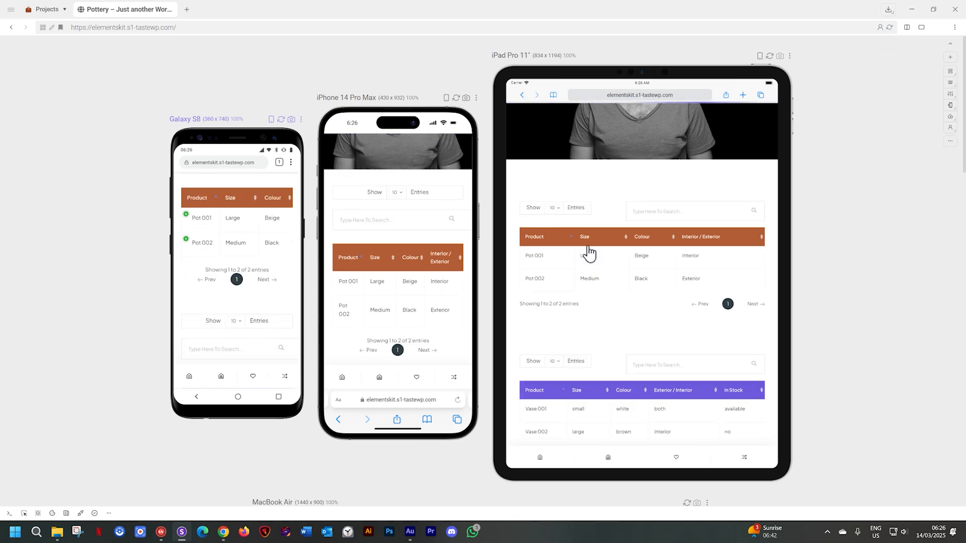
Examine the vase table in the tablet and phone previews and expand the Vase 001 row on the iPhone 14 Pro Max and Galaxy S8.
{"action": "scroll", "coordinate": [367, 265], "scroll_direction": "down", "scroll_amount": 5}
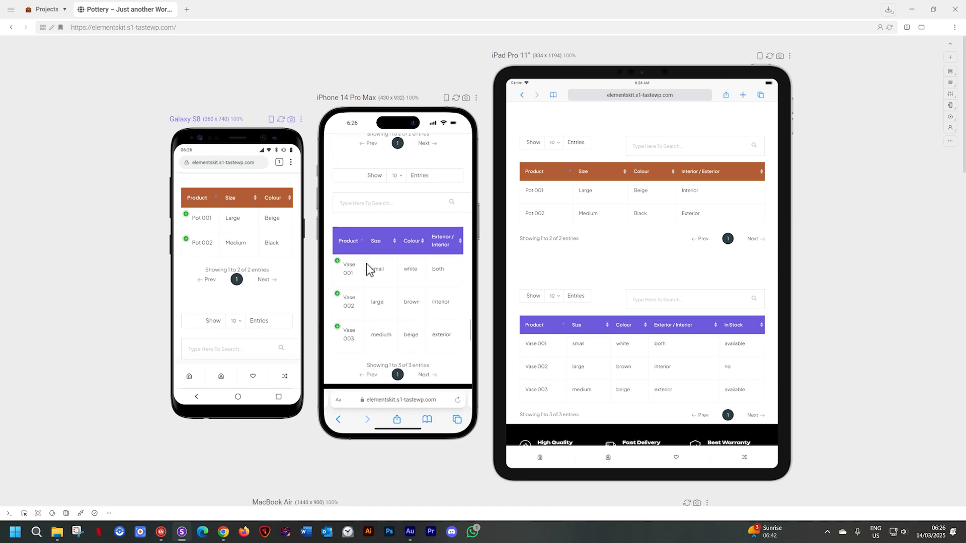
{"action": "scroll", "coordinate": [252, 247], "scroll_direction": "down", "scroll_amount": 5}
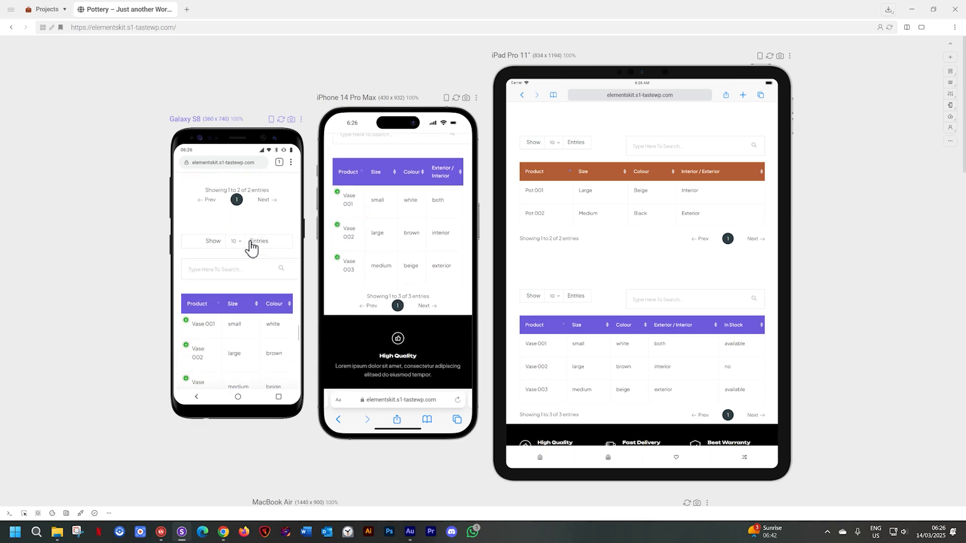
{"action": "scroll", "coordinate": [251, 246], "scroll_direction": "down", "scroll_amount": 2}
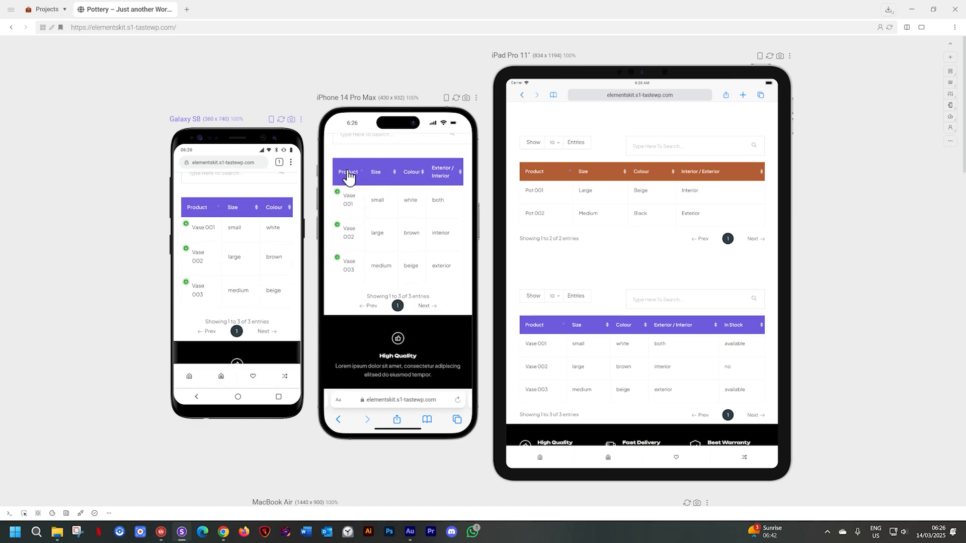
{"action": "left_click", "coordinate": [337, 192]}
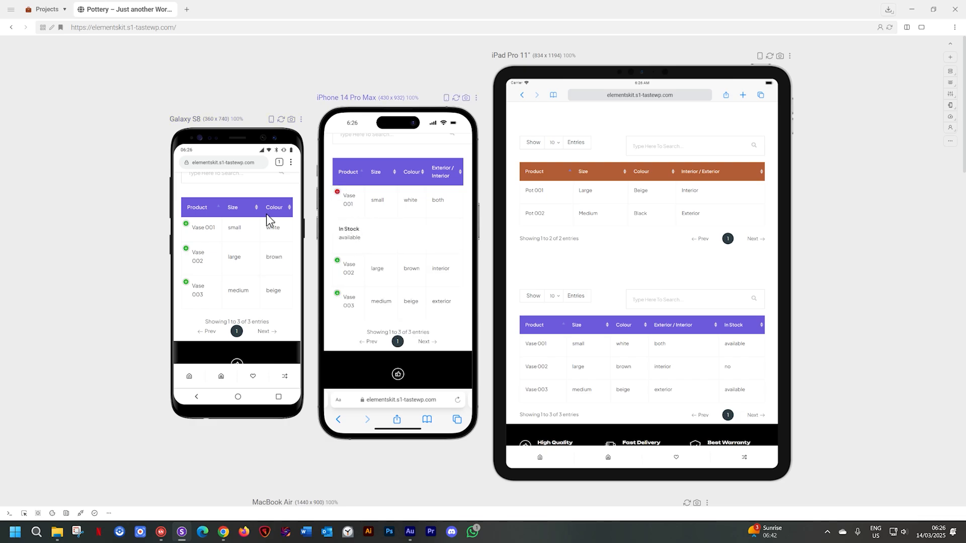
{"action": "left_click", "coordinate": [185, 224]}
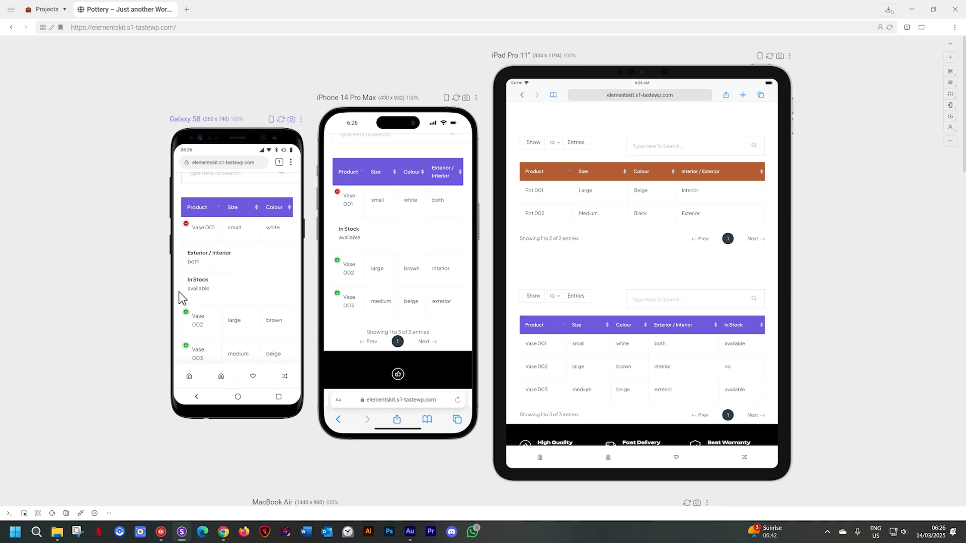
Switch back to the Elementor editor in Chrome, turn off Responsive for the vase table and publish the page.
{"action": "left_click", "coordinate": [223, 535]}
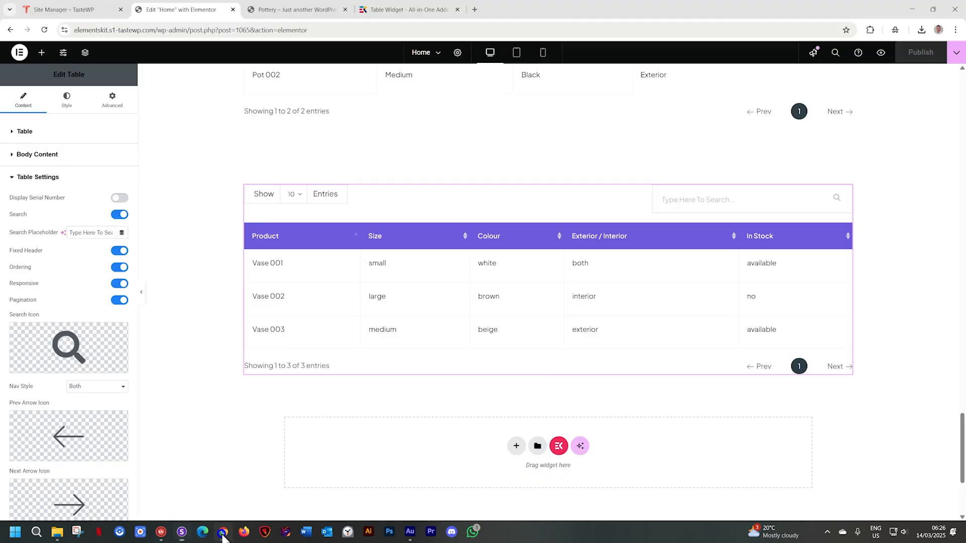
{"action": "left_click", "coordinate": [120, 285]}
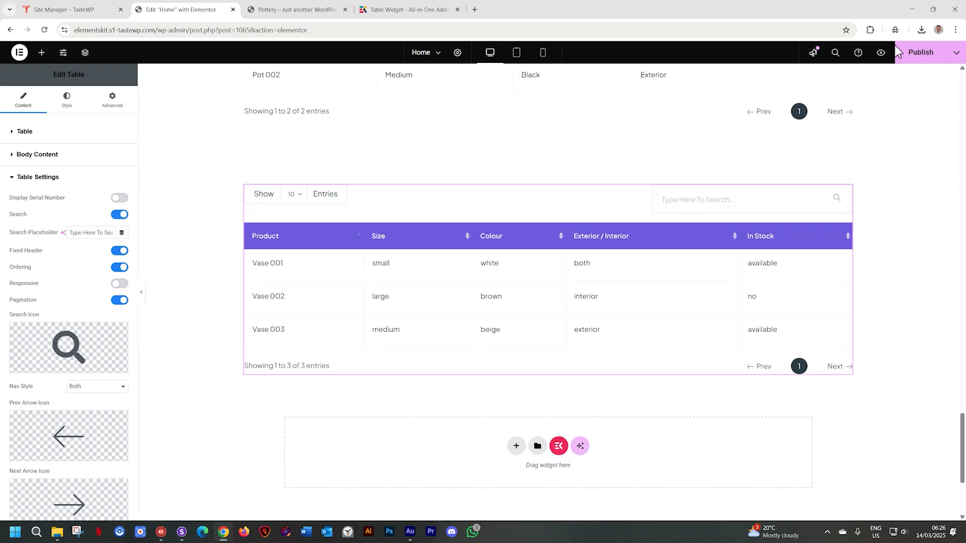
{"action": "left_click", "coordinate": [910, 54]}
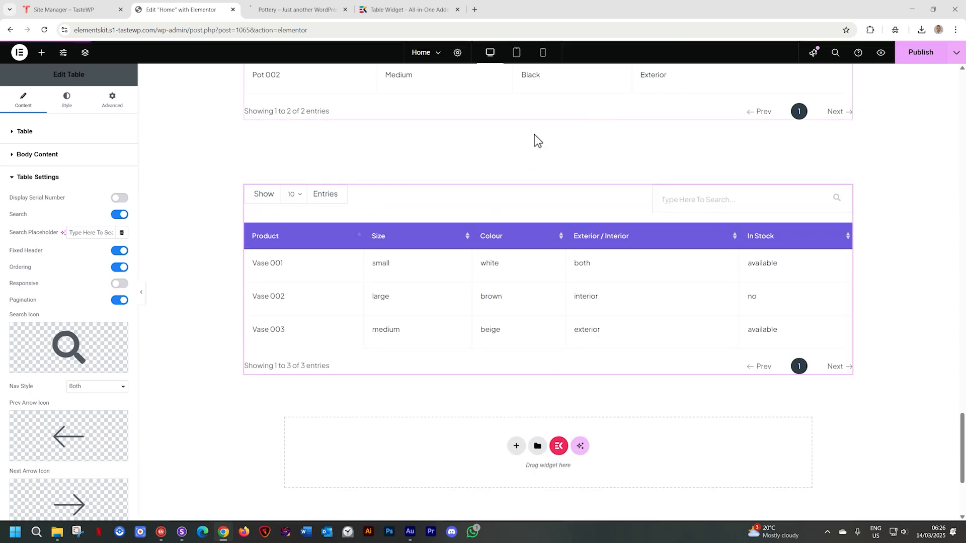
Switch to the multi-device preview app and examine how the non-responsive vase table displays on the Galaxy S8.
{"action": "left_click", "coordinate": [181, 534]}
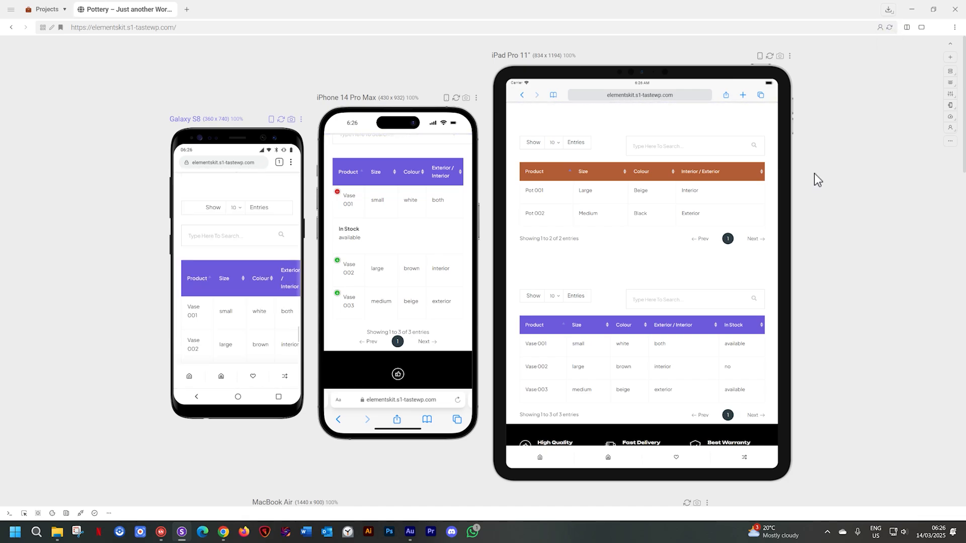
{"action": "scroll", "coordinate": [244, 261], "scroll_direction": "down", "scroll_amount": 3}
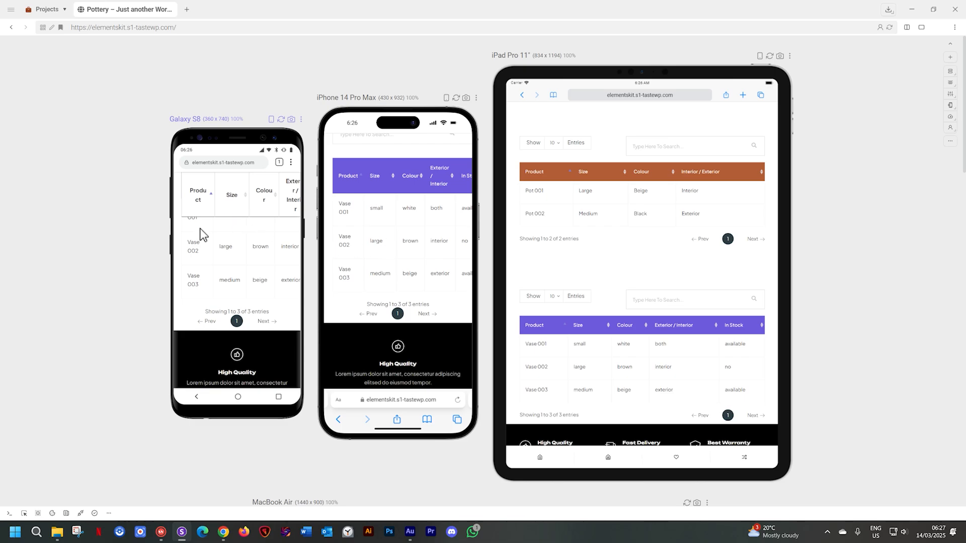
{"action": "scroll", "coordinate": [206, 229], "scroll_direction": "down", "scroll_amount": 5}
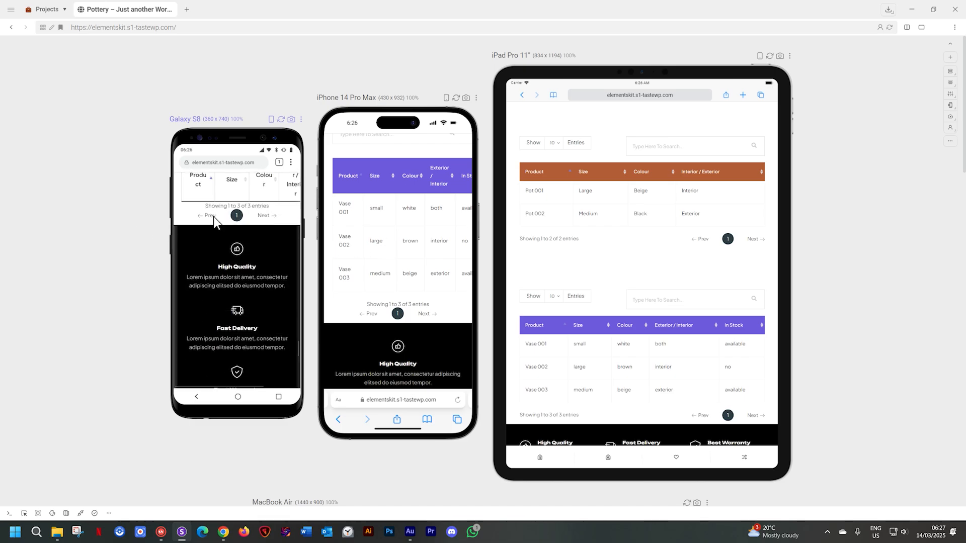
Examine how the vase table's fixed header behaves over its rows in the phone previews.
{"action": "scroll", "coordinate": [214, 221], "scroll_direction": "up", "scroll_amount": 3}
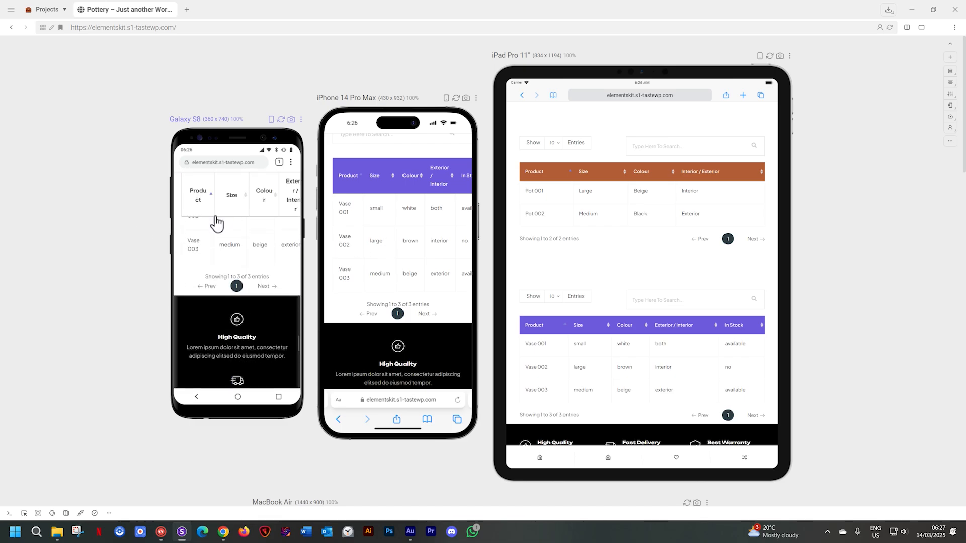
{"action": "scroll", "coordinate": [215, 217], "scroll_direction": "down", "scroll_amount": 4}
{"action": "scroll", "coordinate": [215, 218], "scroll_direction": "up", "scroll_amount": 4}
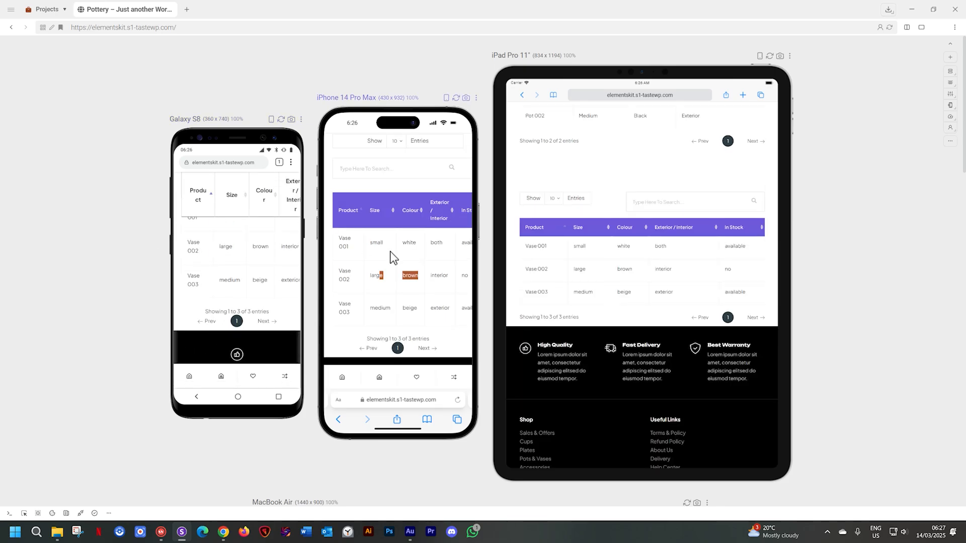
Switch to the Elementor editor in Chrome and turn Responsive back on for the vase table.
{"action": "left_click", "coordinate": [224, 532]}
{"action": "left_click", "coordinate": [120, 283]}
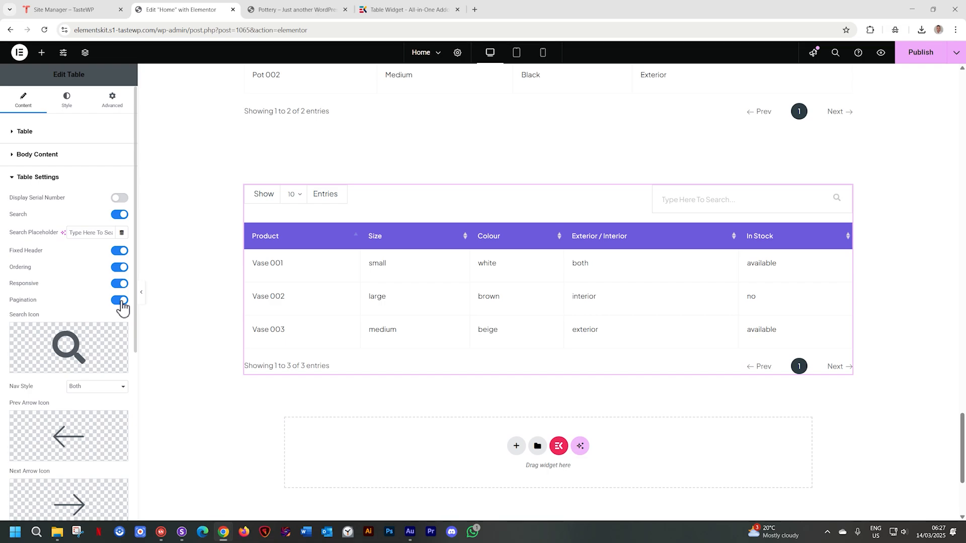
Review the vase table's pagination settings and entries-per-page options, and preview the table without its Info text.
{"action": "scroll", "coordinate": [115, 309], "scroll_direction": "down", "scroll_amount": 3}
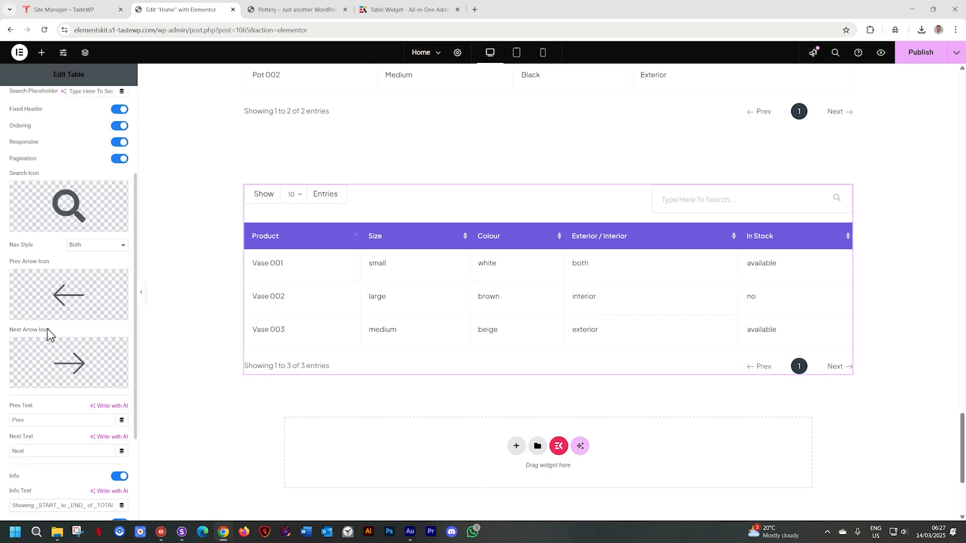
{"action": "scroll", "coordinate": [63, 331], "scroll_direction": "down", "scroll_amount": 3}
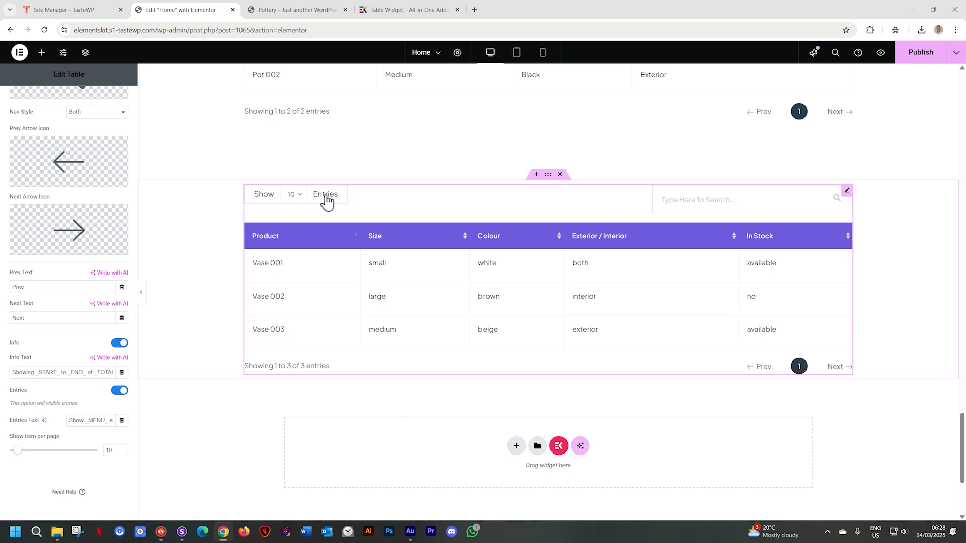
{"action": "left_click", "coordinate": [299, 194]}
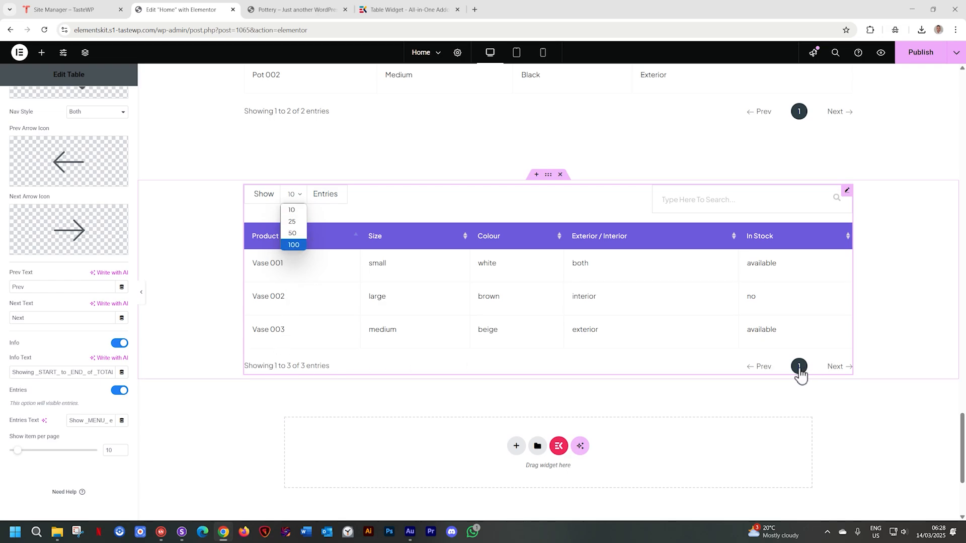
{"action": "left_click", "coordinate": [300, 194]}
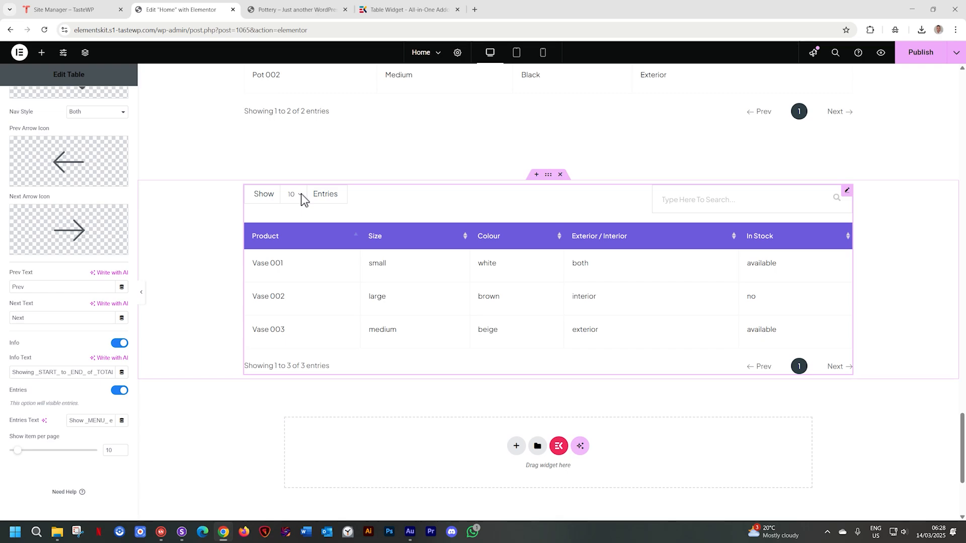
{"action": "left_click", "coordinate": [119, 345]}
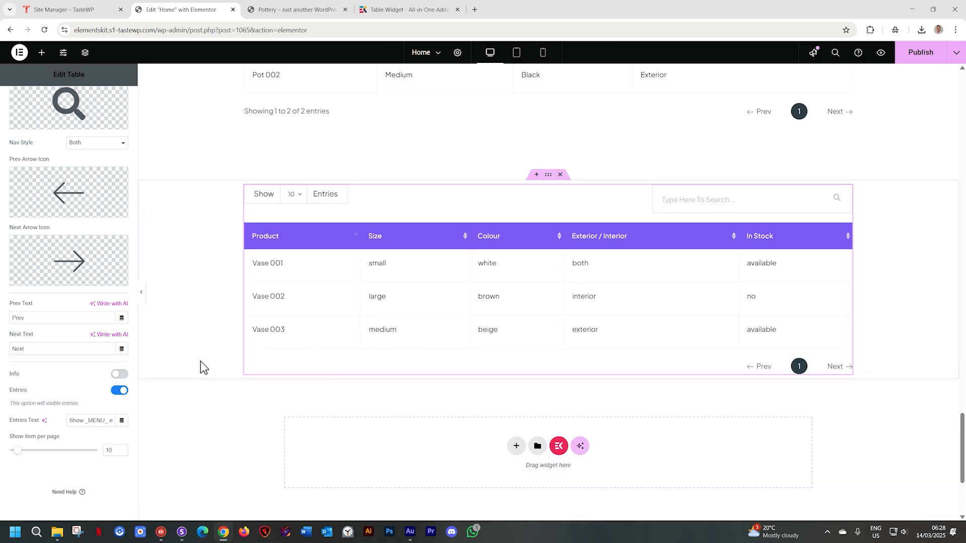
{"action": "left_click", "coordinate": [119, 378]}
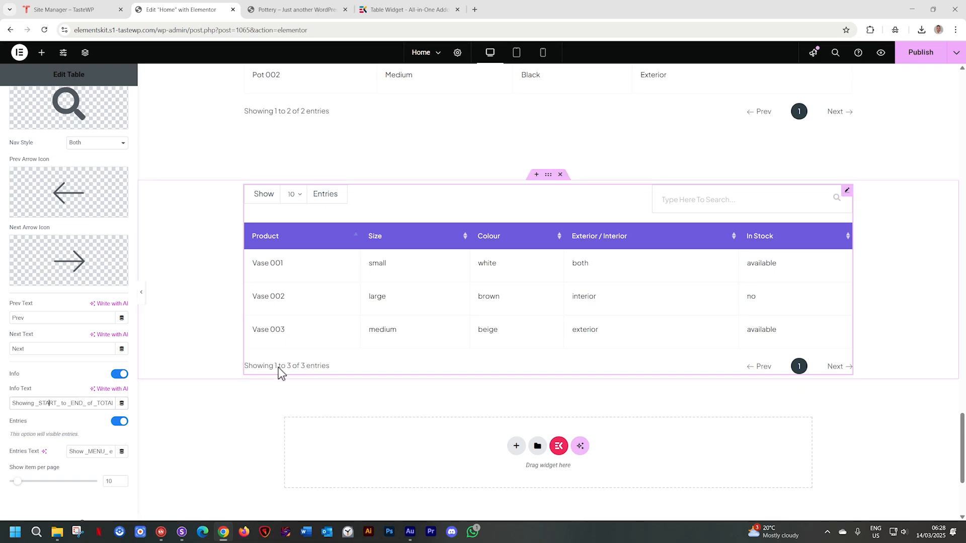
Turn off both the Entries selector and the Copy, Excel and CSV buttons for the vase table.
{"action": "left_click", "coordinate": [121, 423]}
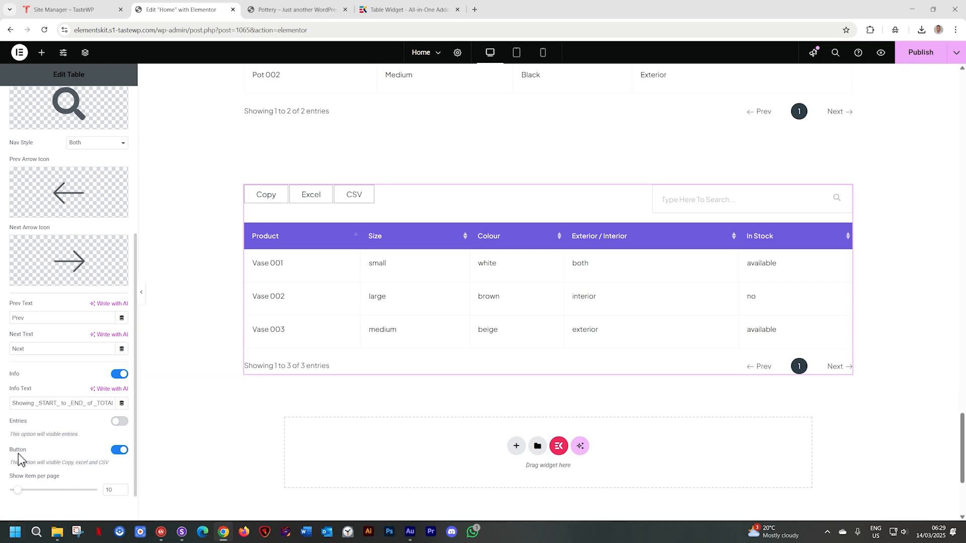
{"action": "scroll", "coordinate": [38, 462], "scroll_direction": "down", "scroll_amount": 1}
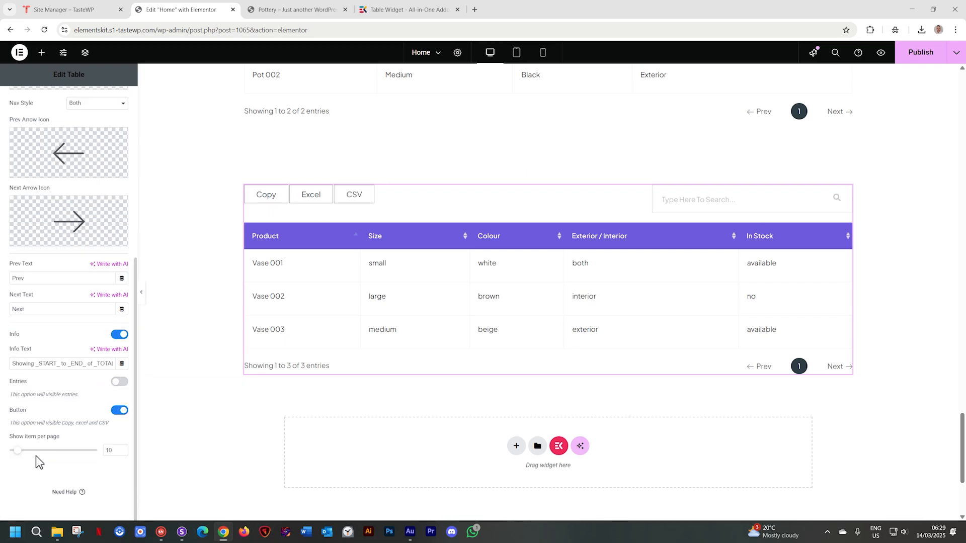
{"action": "left_click", "coordinate": [119, 411]}
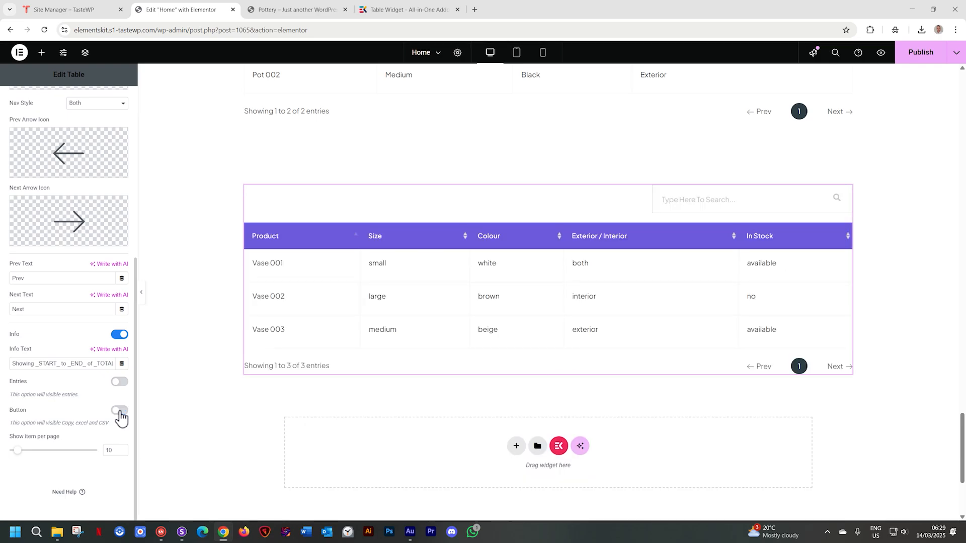
Turn off Search, Pagination, Info and Ordering in the vase table's settings.
{"action": "scroll", "coordinate": [120, 416], "scroll_direction": "up", "scroll_amount": 5}
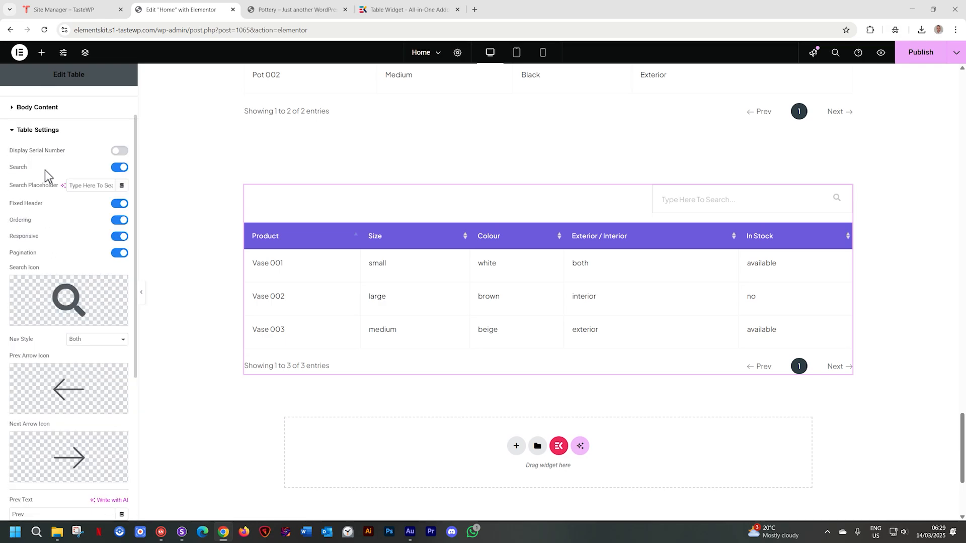
{"action": "left_click", "coordinate": [120, 167]}
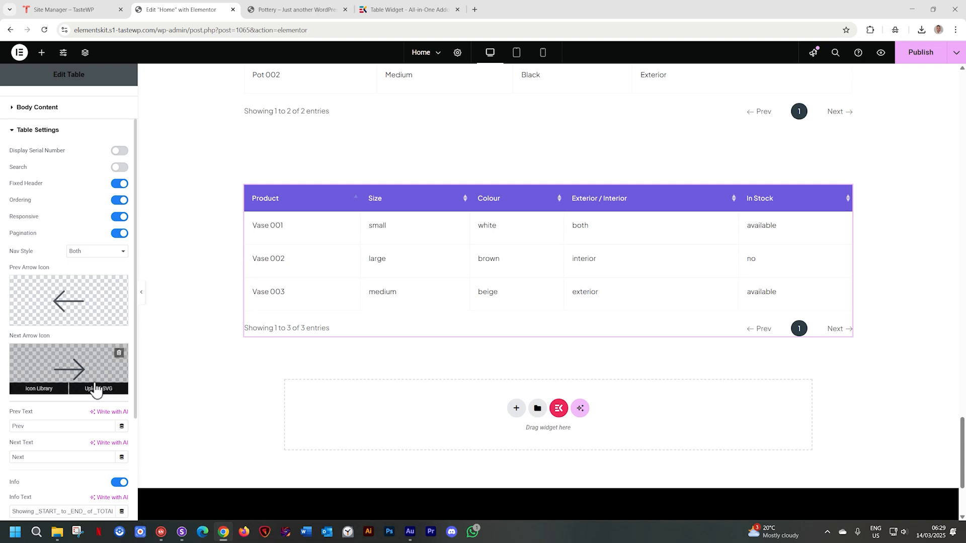
{"action": "scroll", "coordinate": [95, 389], "scroll_direction": "down", "scroll_amount": 3}
{"action": "scroll", "coordinate": [95, 389], "scroll_direction": "up", "scroll_amount": 3}
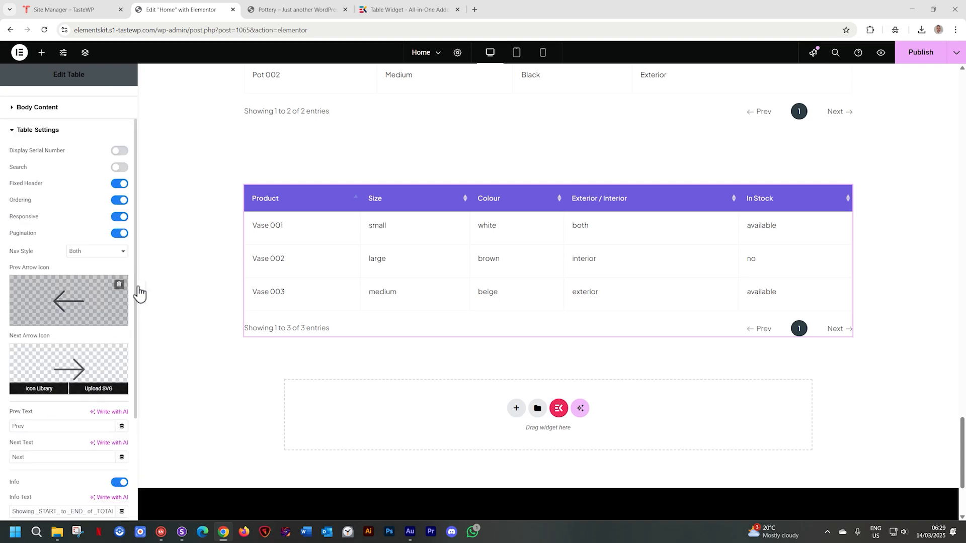
{"action": "left_click", "coordinate": [120, 233]}
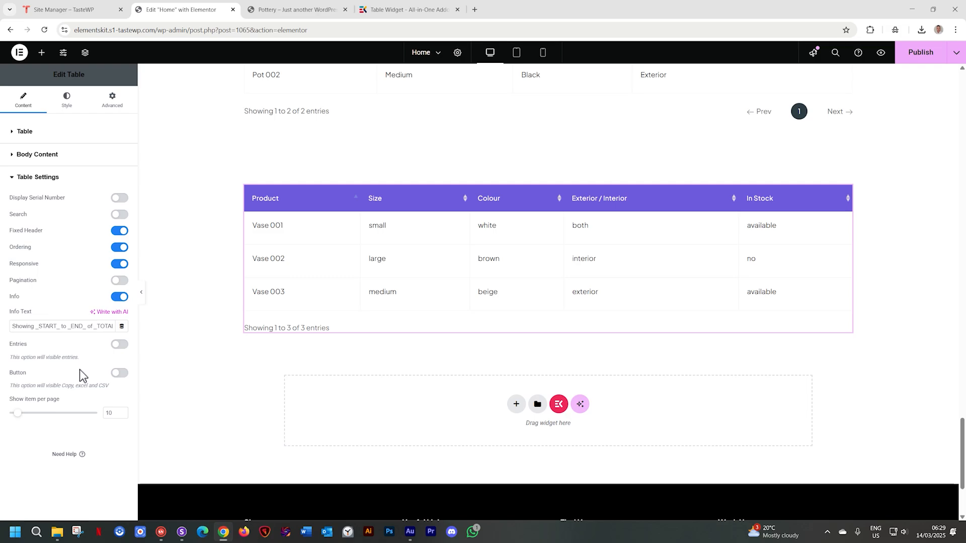
{"action": "left_click", "coordinate": [119, 298]}
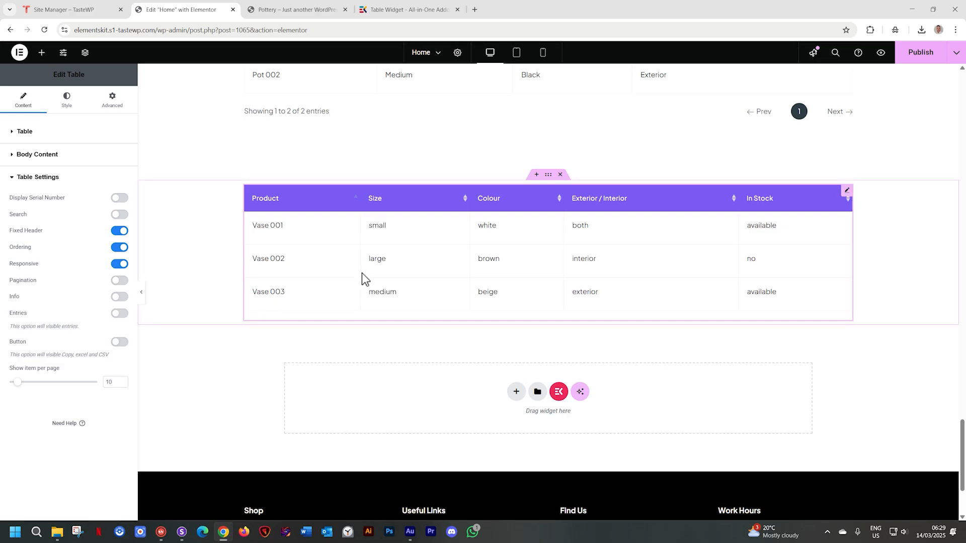
{"action": "left_click", "coordinate": [121, 247]}
{"action": "left_click", "coordinate": [67, 103]}
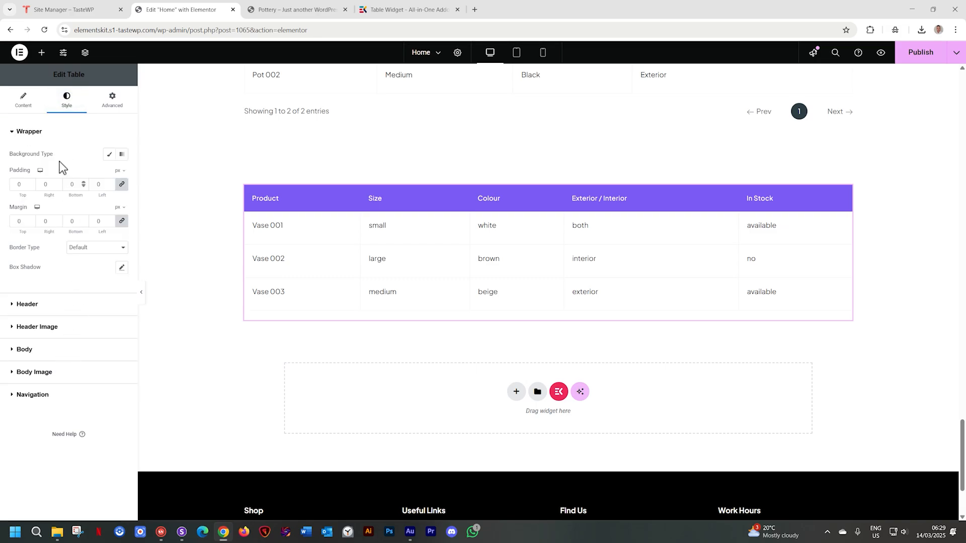
{"action": "left_click", "coordinate": [23, 107]}
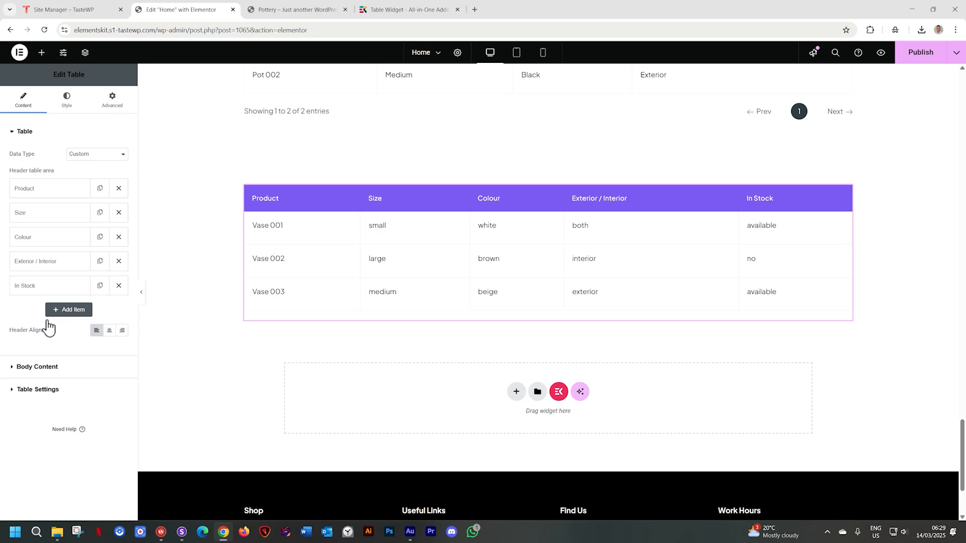
Set the vase table's header background to a blue-grey sampled with the eyedropper from the Amet Massa plates image.
{"action": "left_click", "coordinate": [66, 108]}
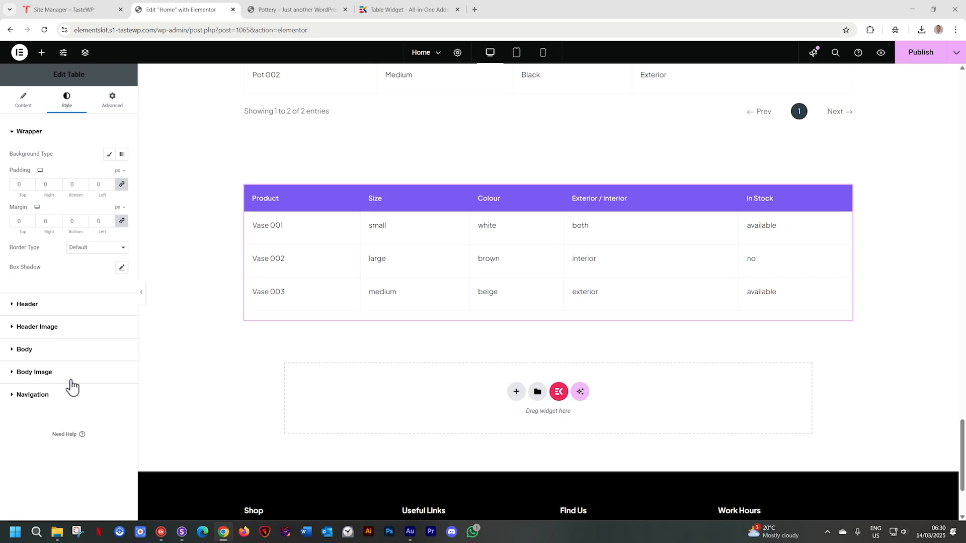
{"action": "left_click", "coordinate": [29, 303]}
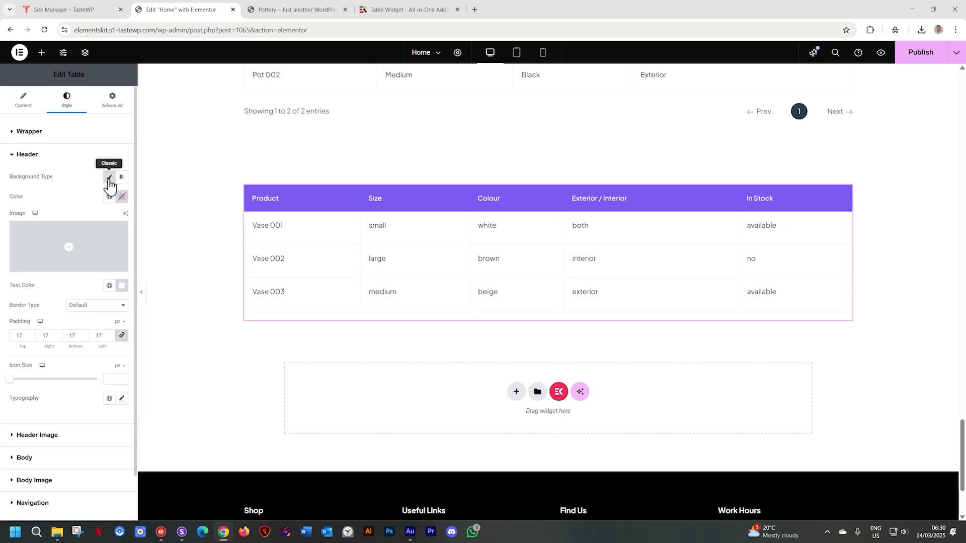
{"action": "left_click", "coordinate": [120, 196]}
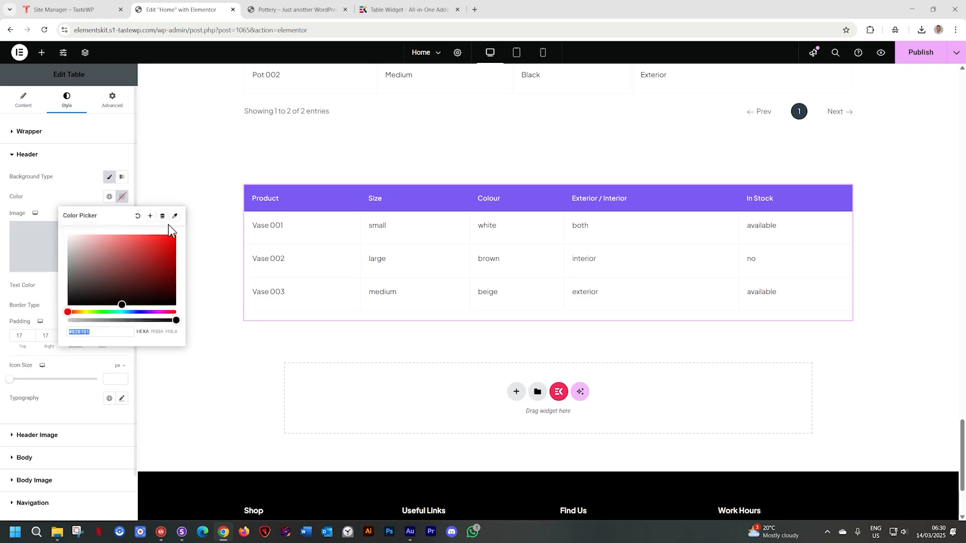
{"action": "left_click", "coordinate": [176, 216]}
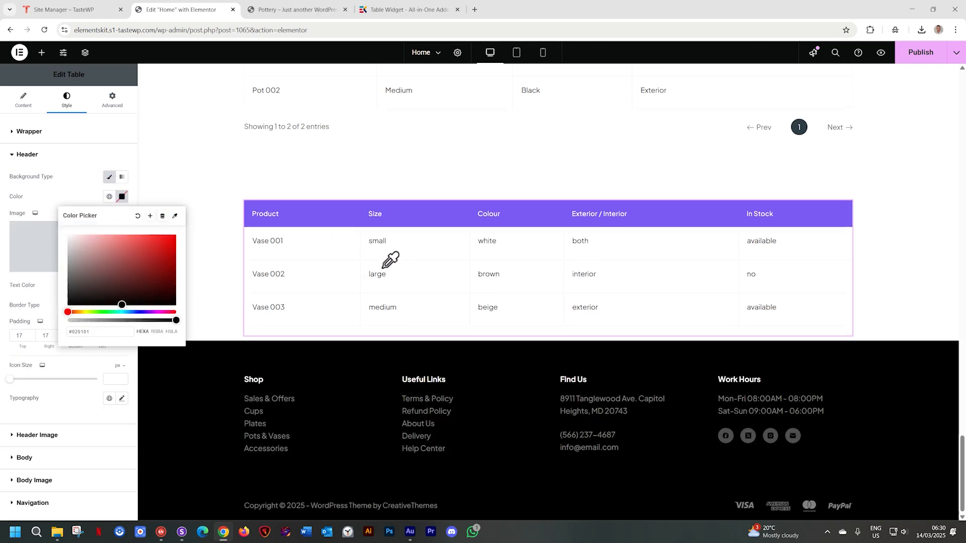
{"action": "scroll", "coordinate": [391, 261], "scroll_direction": "up", "scroll_amount": 5}
{"action": "scroll", "coordinate": [558, 327], "scroll_direction": "up", "scroll_amount": 15}
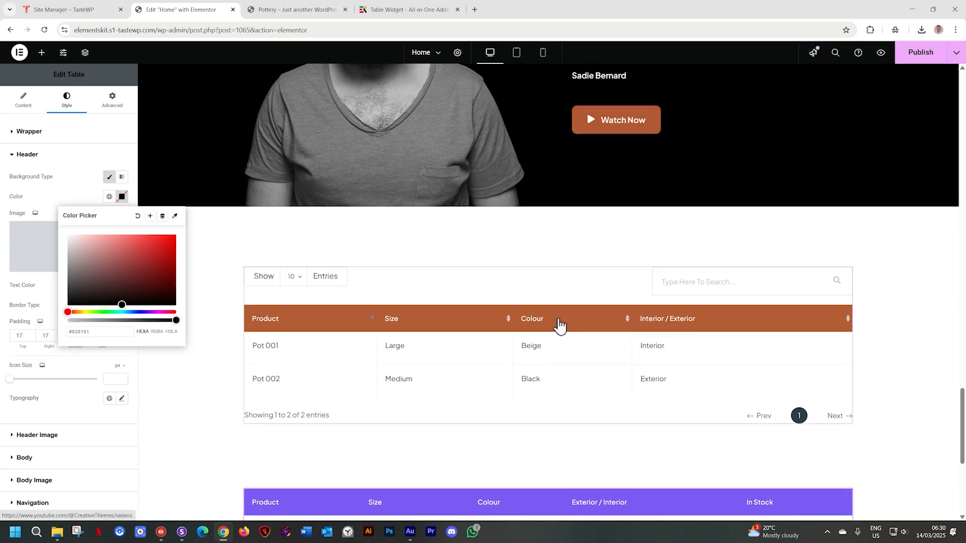
{"action": "scroll", "coordinate": [569, 309], "scroll_direction": "up", "scroll_amount": 7}
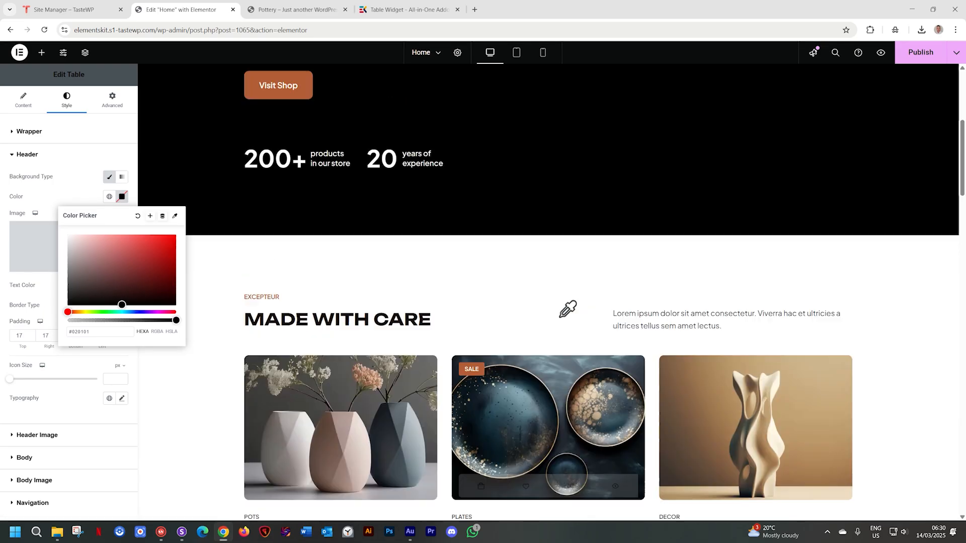
{"action": "scroll", "coordinate": [566, 309], "scroll_direction": "down", "scroll_amount": 4}
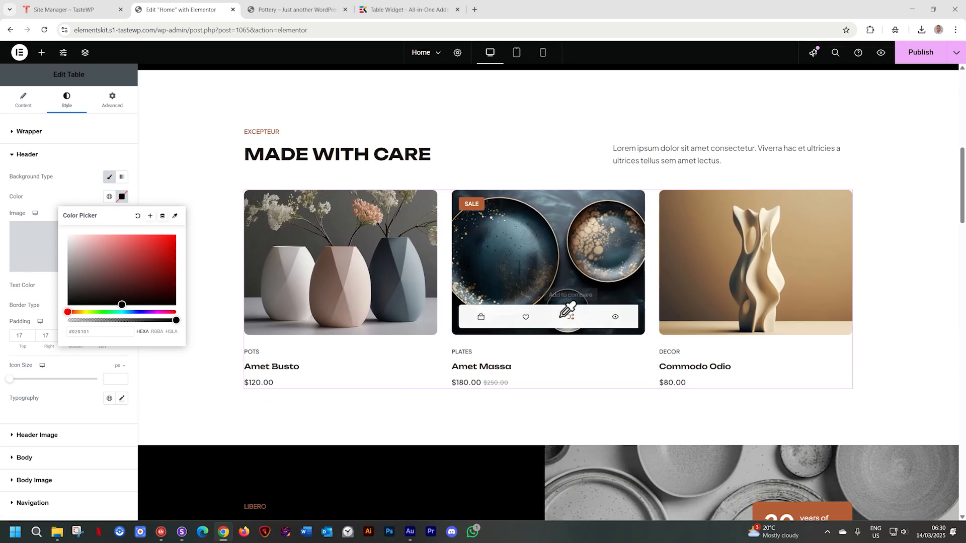
{"action": "left_click", "coordinate": [531, 242]}
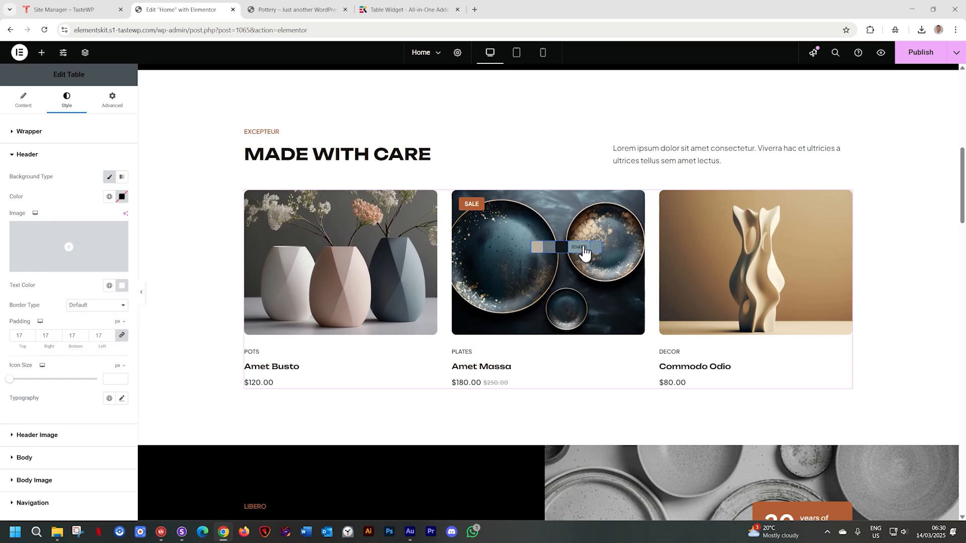
{"action": "left_click", "coordinate": [559, 248]}
{"action": "scroll", "coordinate": [378, 346], "scroll_direction": "down", "scroll_amount": 15}
{"action": "scroll", "coordinate": [379, 346], "scroll_direction": "down", "scroll_amount": 10}
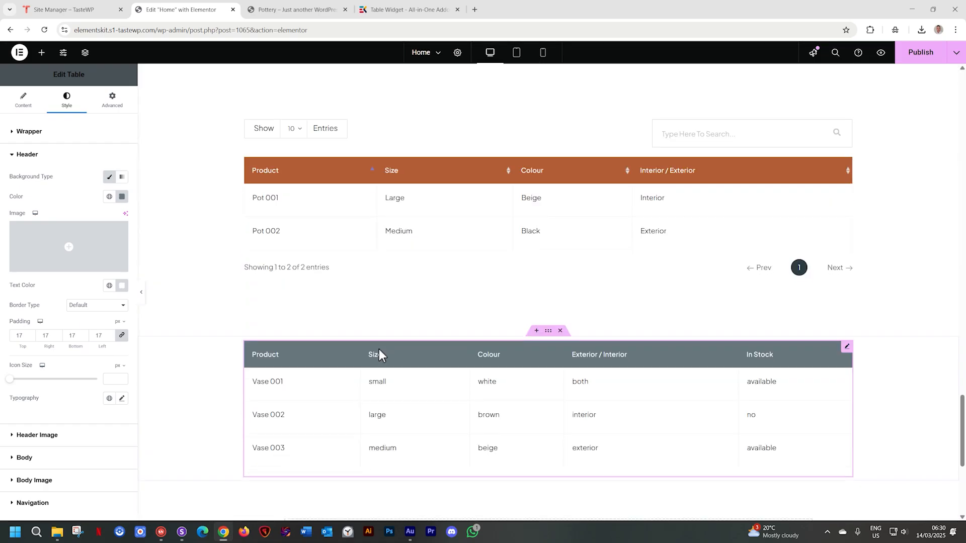
{"action": "scroll", "coordinate": [379, 349], "scroll_direction": "up", "scroll_amount": 3}
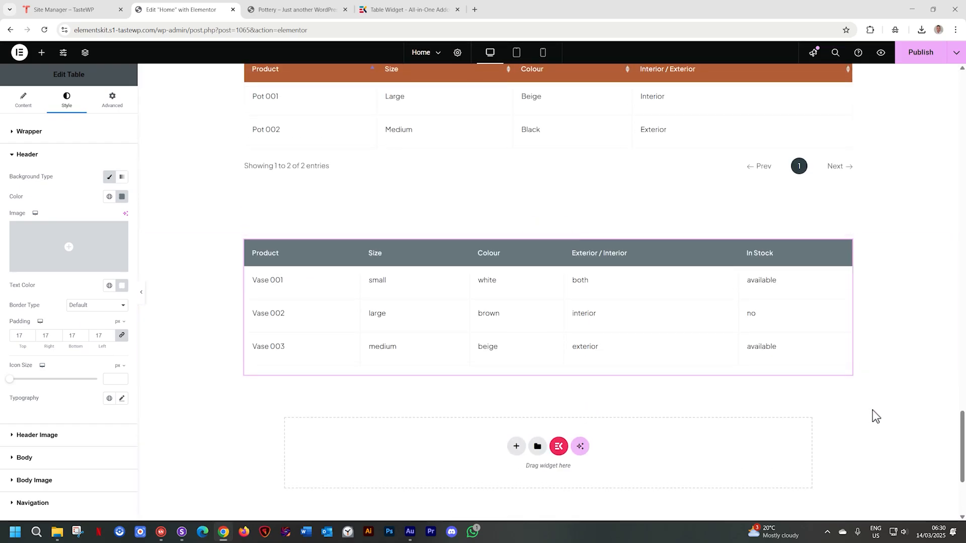